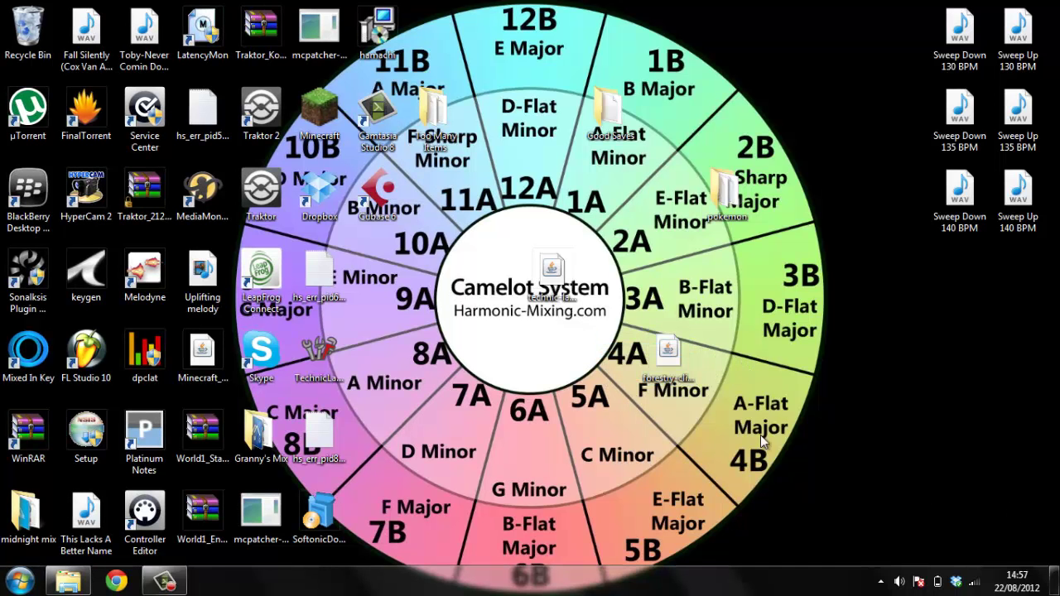
{"action": "left_click_drag", "start_coordinate": [761, 435], "coordinate": [600, 296]}
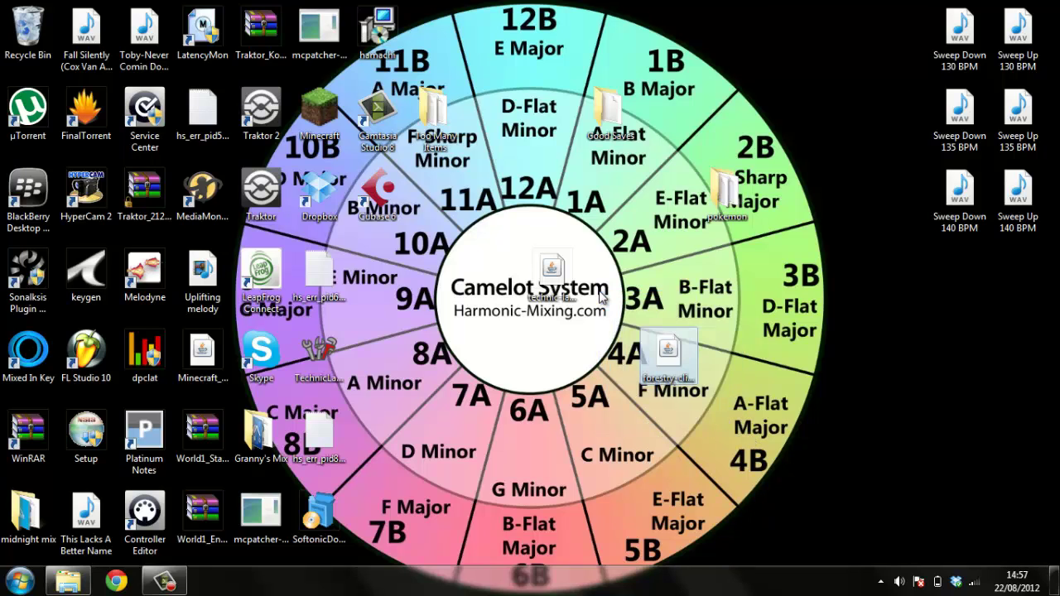
{"action": "left_click", "coordinate": [603, 300]}
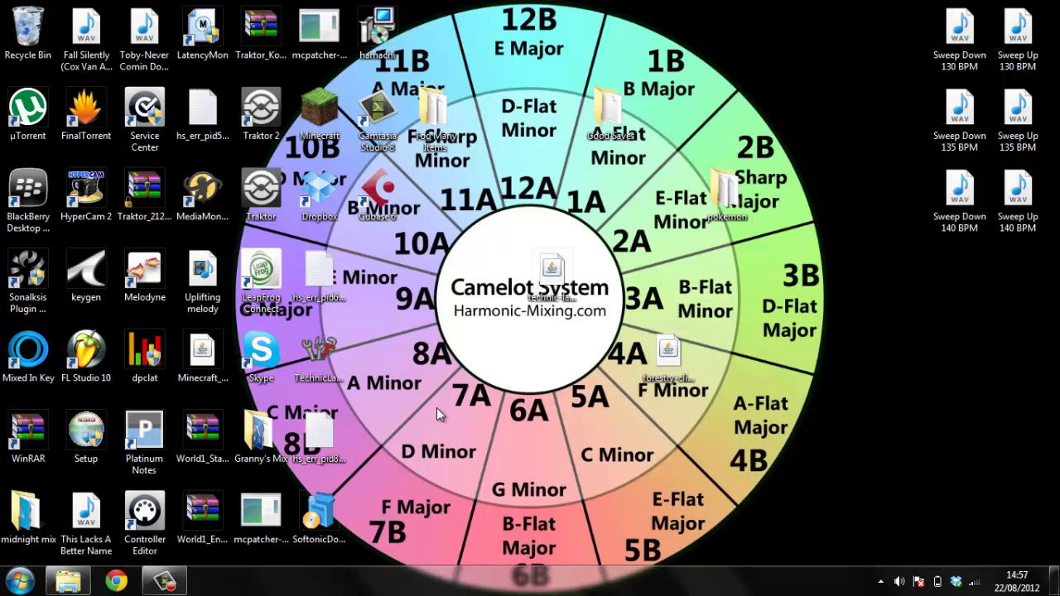
Open the AppData Roaming folder by running %appdata%.
{"action": "left_click", "coordinate": [15, 582]}
{"action": "type", "text": "%app"}
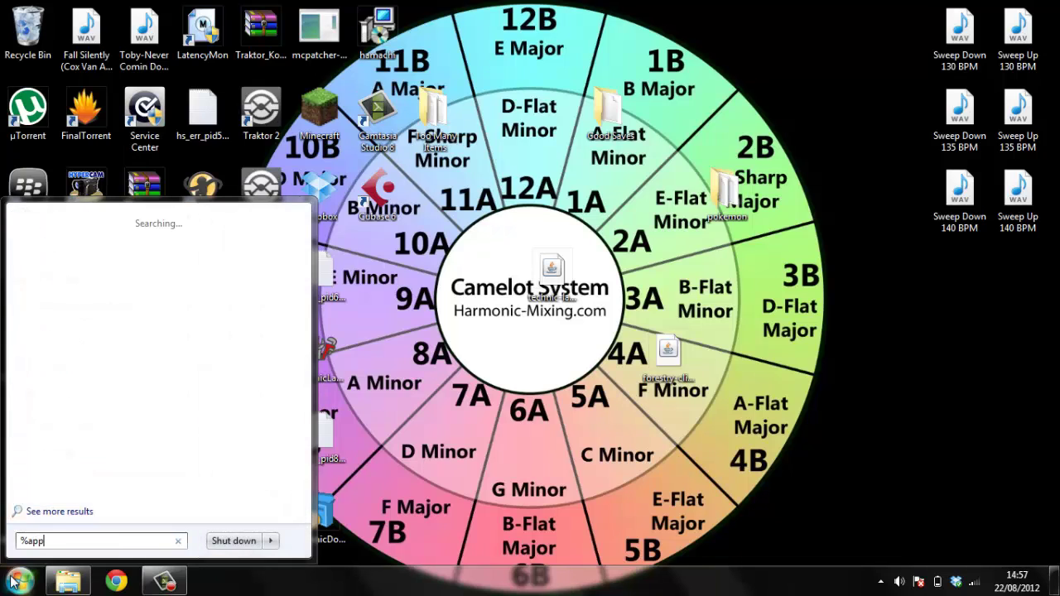
{"action": "type", "text": "data%"}
{"action": "key", "text": "Return"}
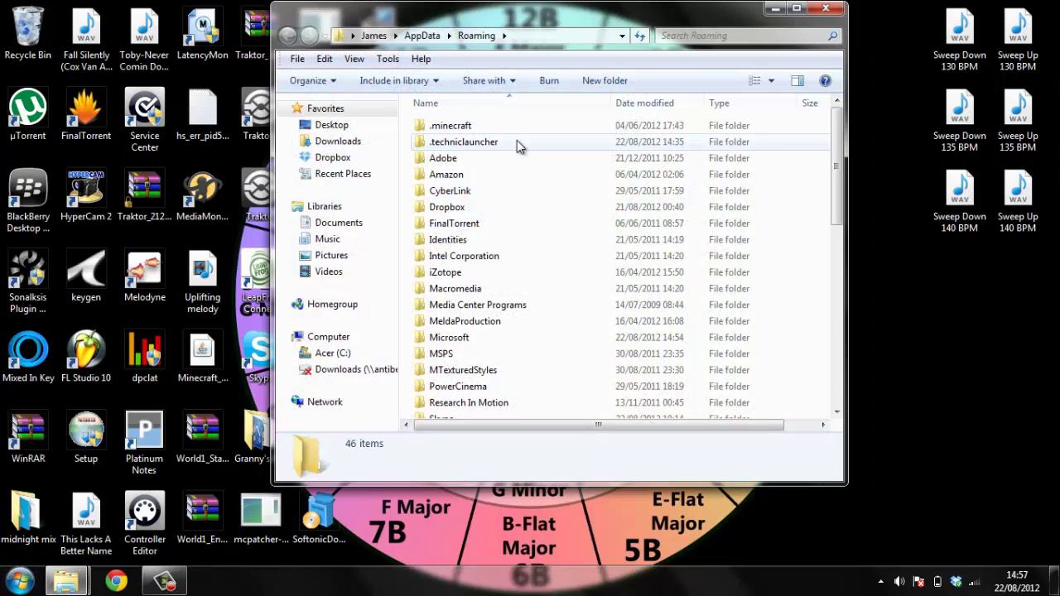
Maximize the folder window and browse to .techniclauncher, tekkit, mods.
{"action": "double_click", "coordinate": [679, 17]}
{"action": "double_click", "coordinate": [290, 135]}
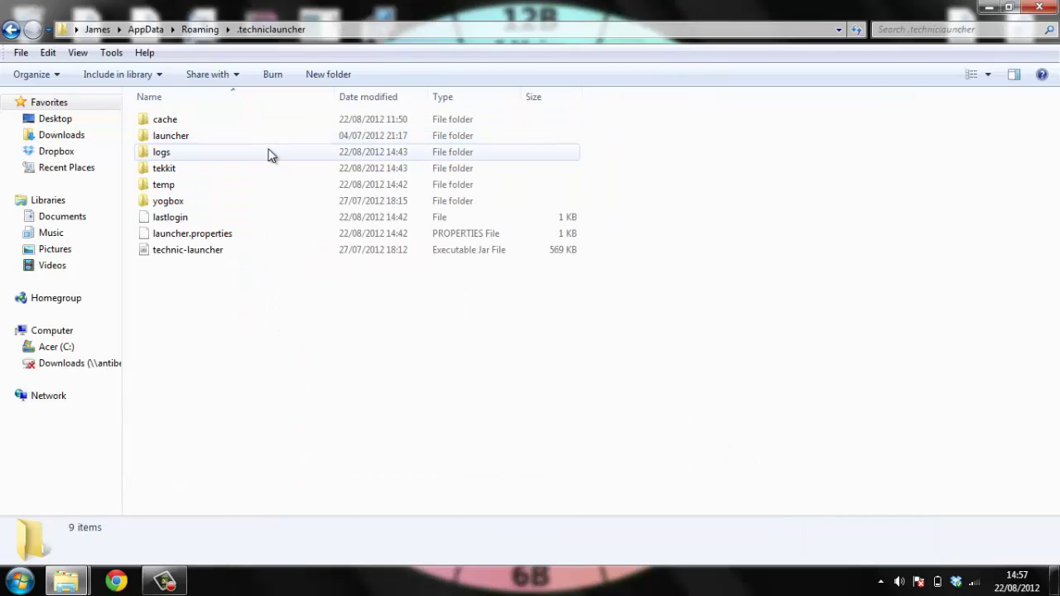
{"action": "double_click", "coordinate": [212, 172]}
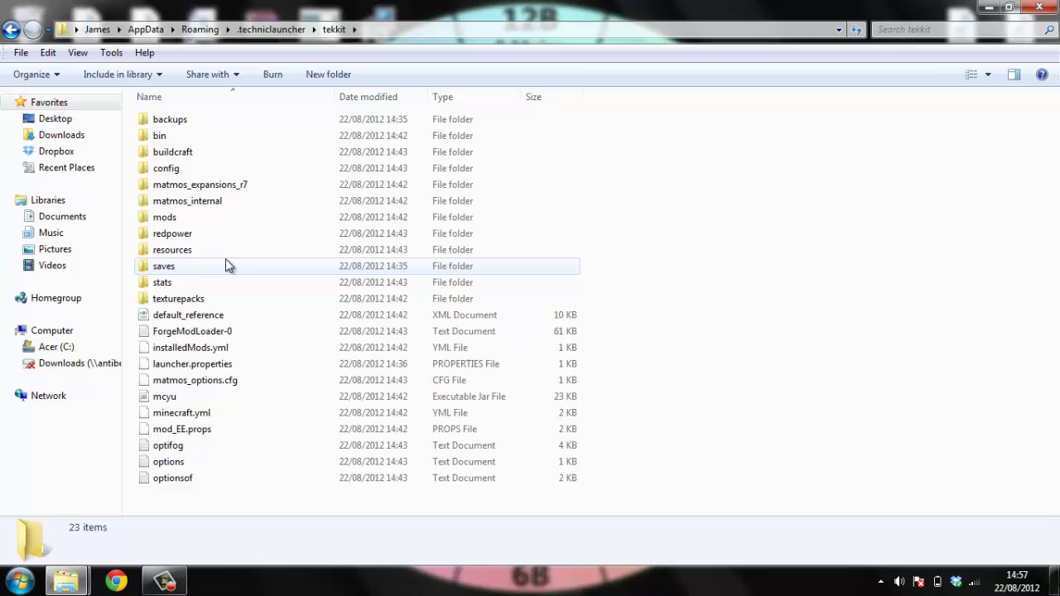
{"action": "double_click", "coordinate": [238, 220]}
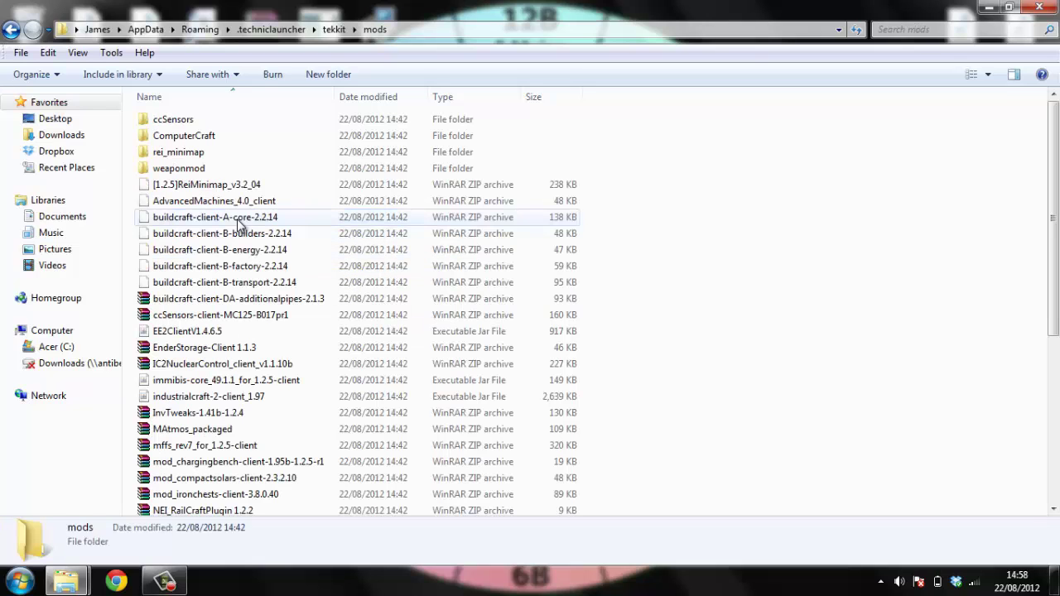
Open the EE2ClientV1.4.6.5 jar with WinRAR archiver, dismiss the licence reminder and maximize the archive window.
{"action": "left_click", "coordinate": [222, 330]}
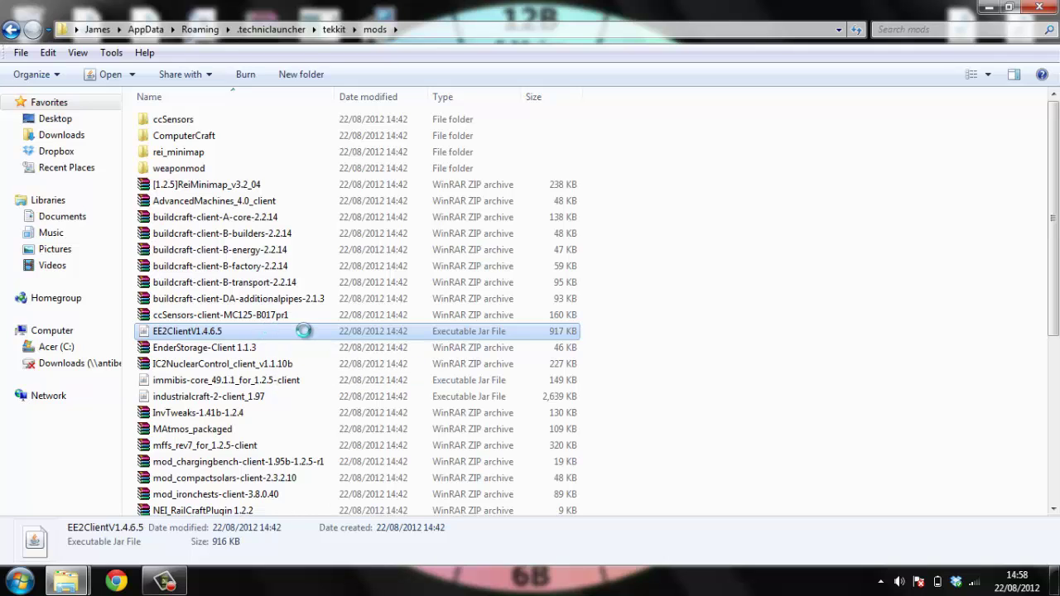
{"action": "right_click", "coordinate": [265, 333]}
{"action": "mouse_move", "coordinate": [356, 301]}
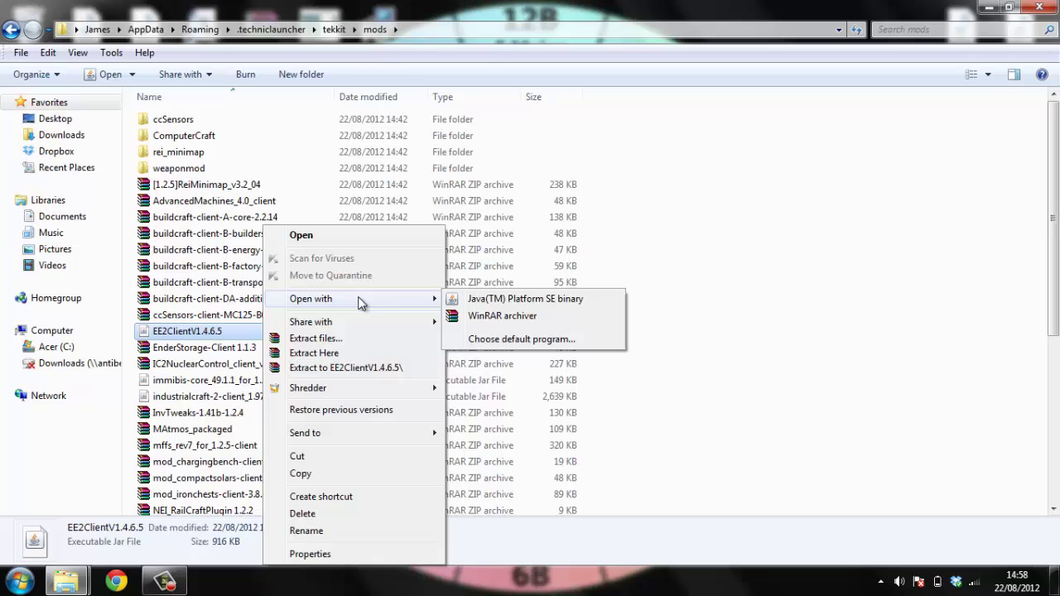
{"action": "left_click", "coordinate": [497, 317]}
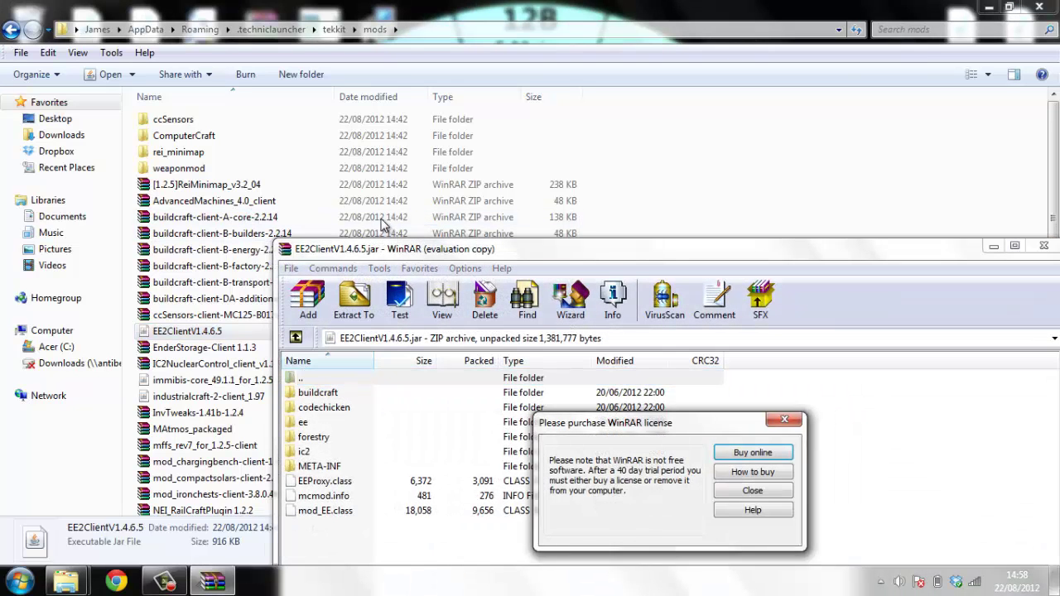
{"action": "left_click", "coordinate": [771, 488]}
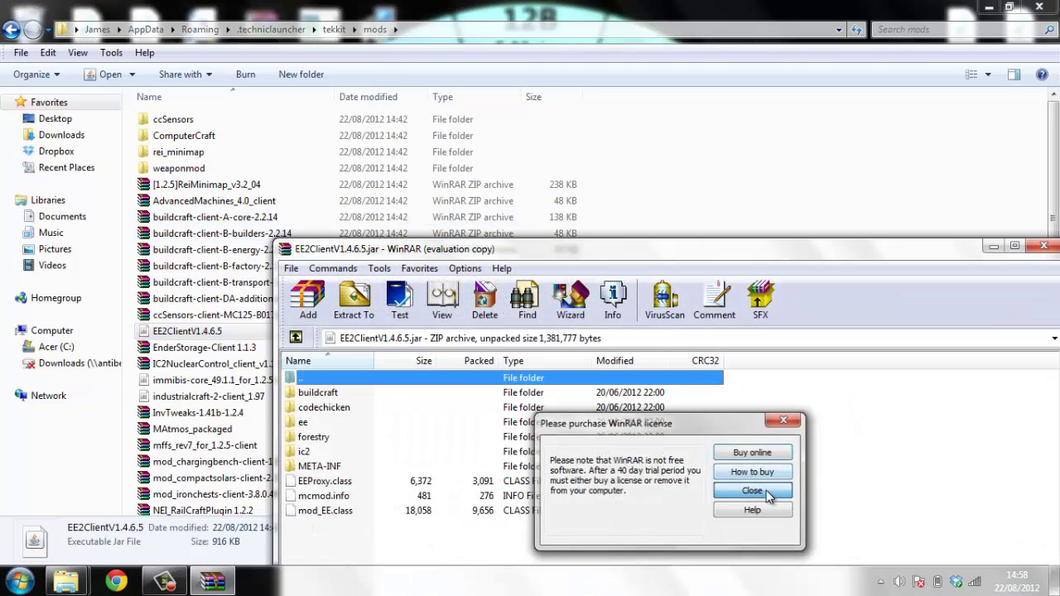
{"action": "double_click", "coordinate": [737, 248]}
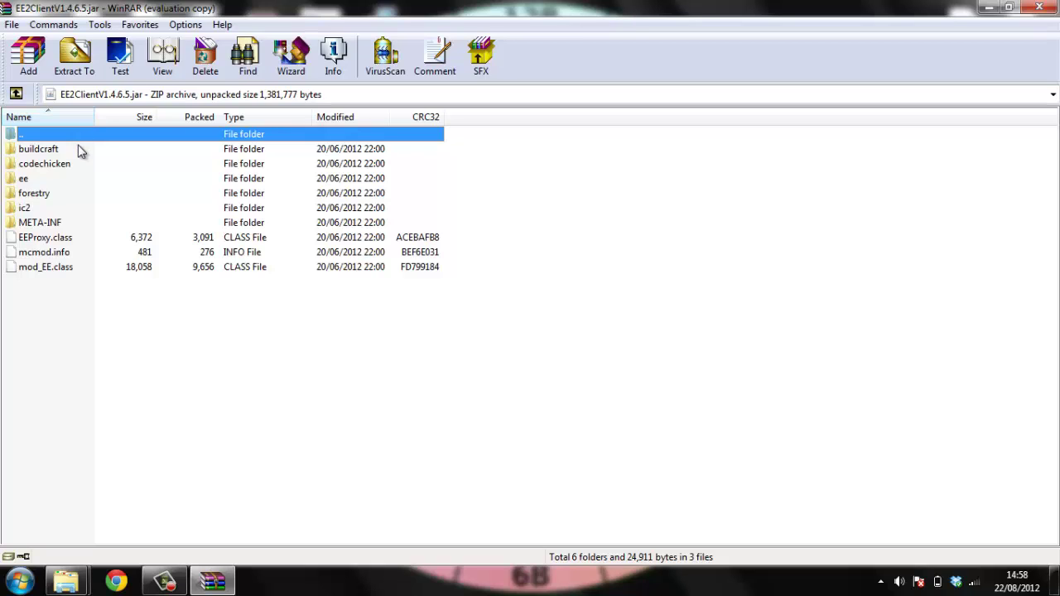
Delete the forestry folder from the EE2ClientV1.4.6.5 archive and close the archive.
{"action": "left_click", "coordinate": [43, 193]}
{"action": "double_click", "coordinate": [43, 193]}
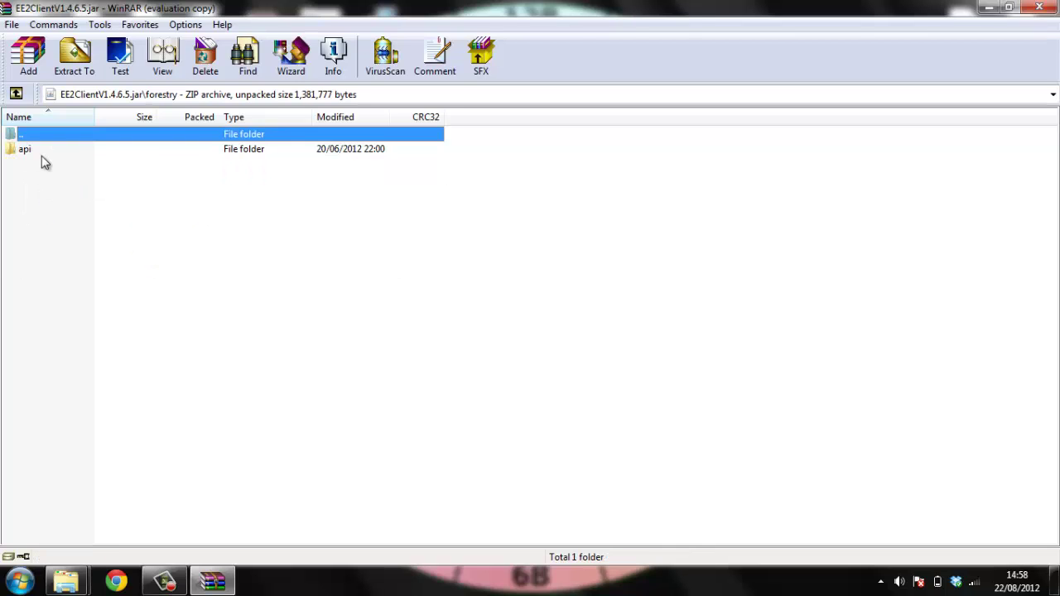
{"action": "double_click", "coordinate": [40, 149]}
{"action": "double_click", "coordinate": [40, 133]}
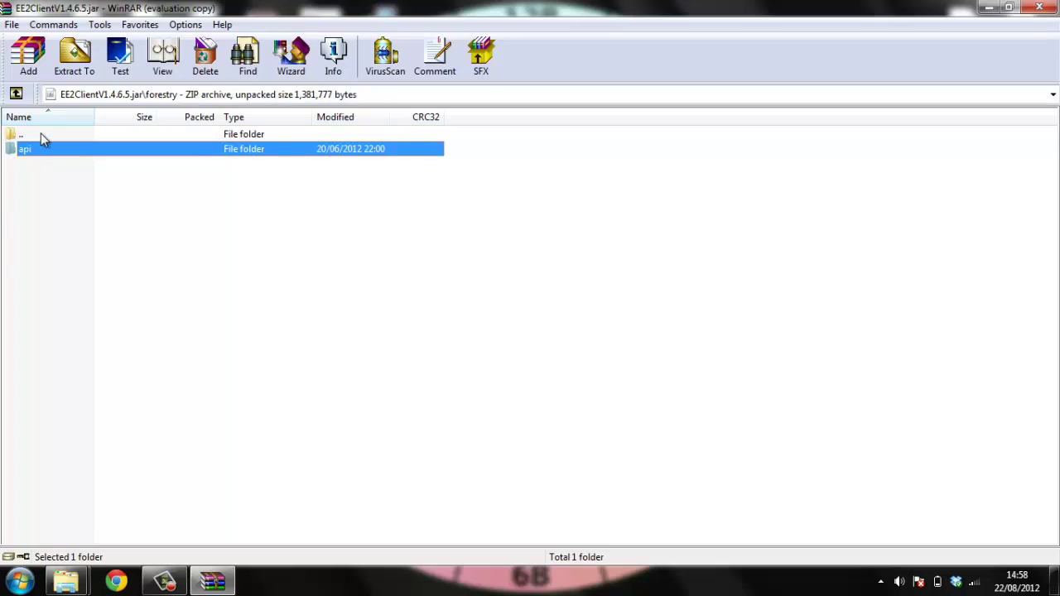
{"action": "double_click", "coordinate": [41, 134]}
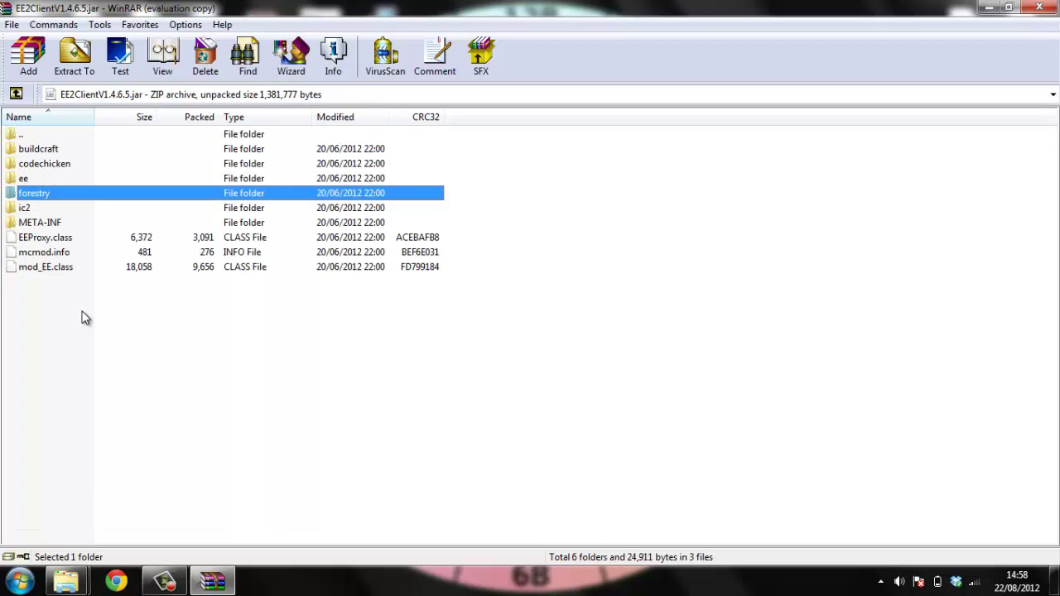
{"action": "key", "text": "Delete"}
{"action": "key", "text": "Return"}
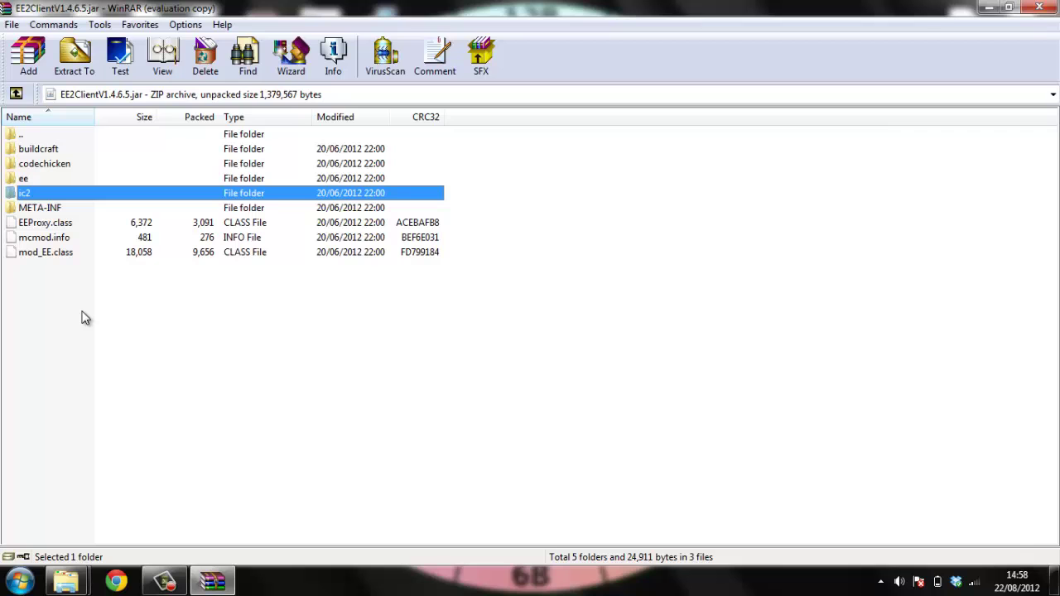
{"action": "left_click", "coordinate": [1045, 10]}
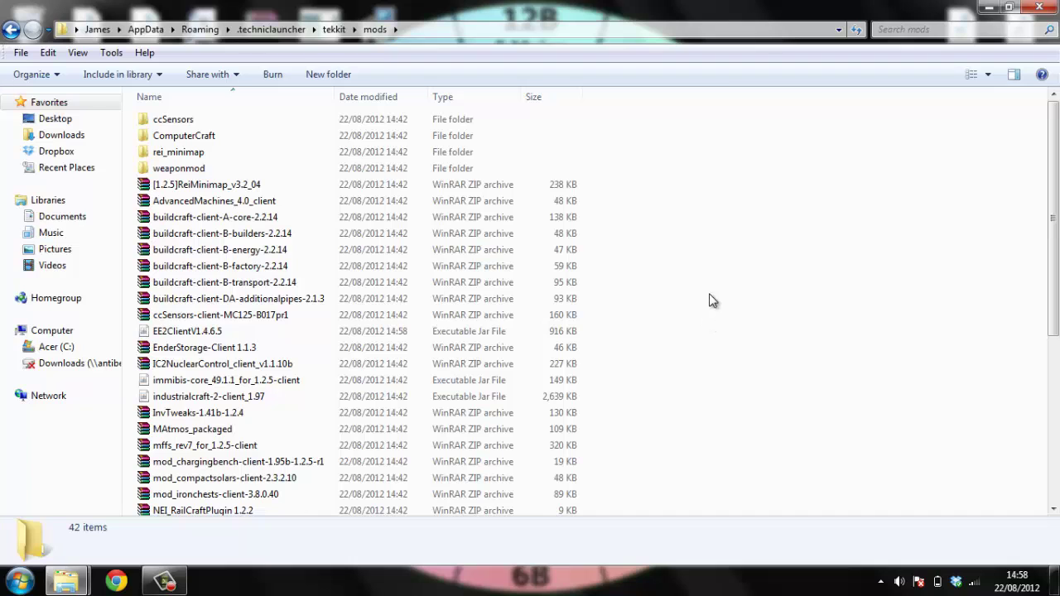
Try to copy the forestry-client-A-1.4.8.6_bc2.2 jar from the desktop into the mods folder, with both visible side by side.
{"action": "left_click", "coordinate": [1008, 8]}
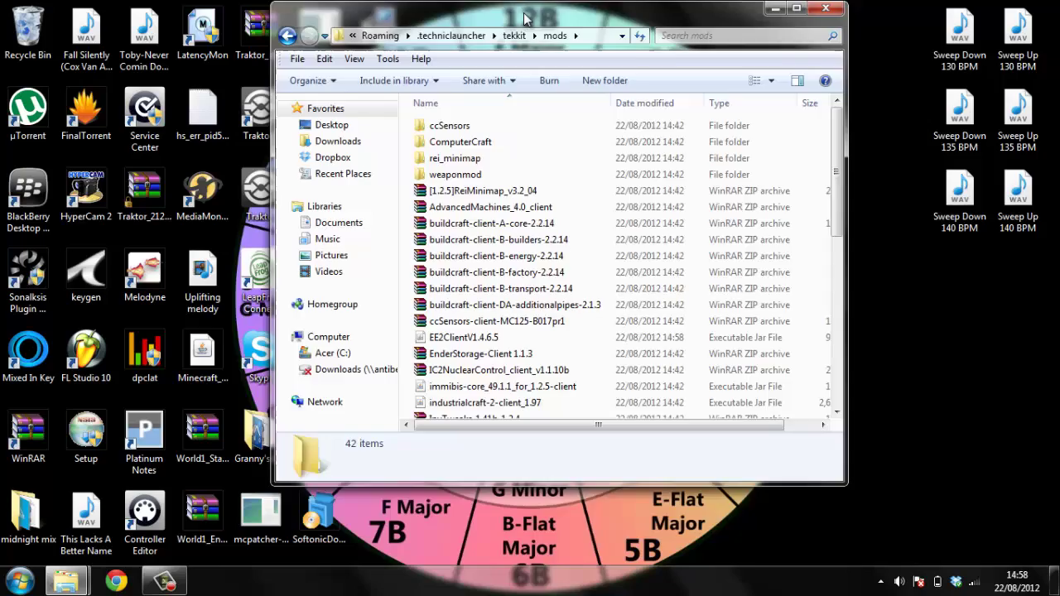
{"action": "left_click_drag", "start_coordinate": [525, 19], "coordinate": [189, 38]}
{"action": "left_click", "coordinate": [669, 349]}
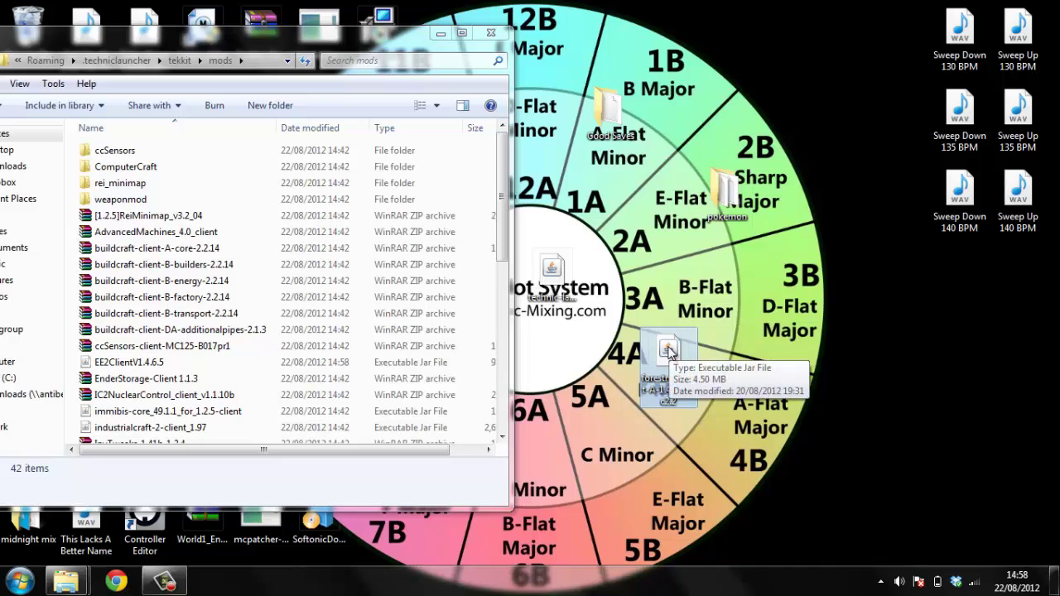
{"action": "left_click_drag", "start_coordinate": [668, 350], "coordinate": [403, 396]}
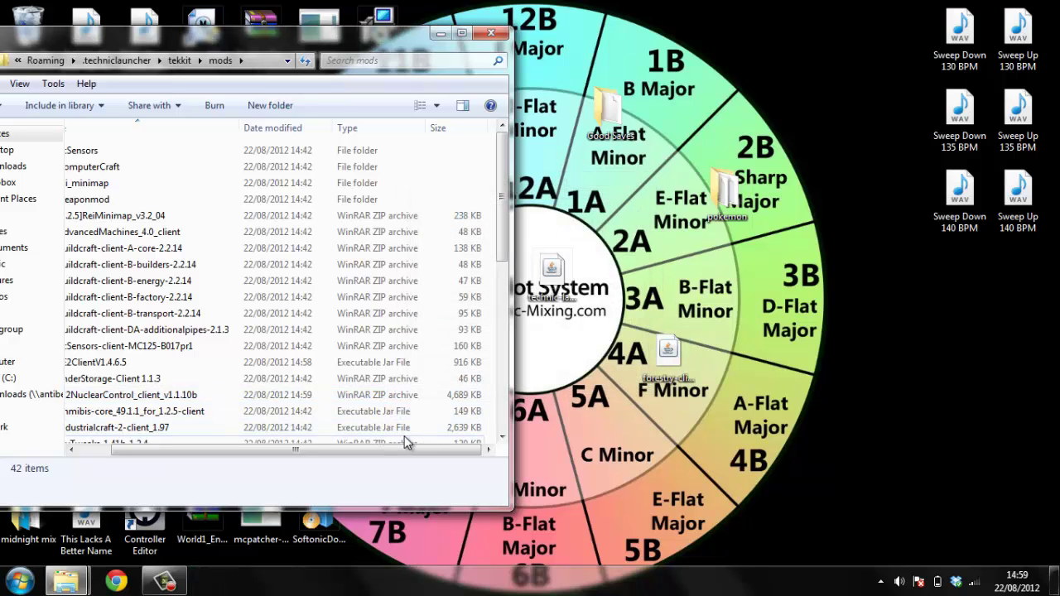
{"action": "left_click_drag", "start_coordinate": [401, 448], "coordinate": [289, 444]}
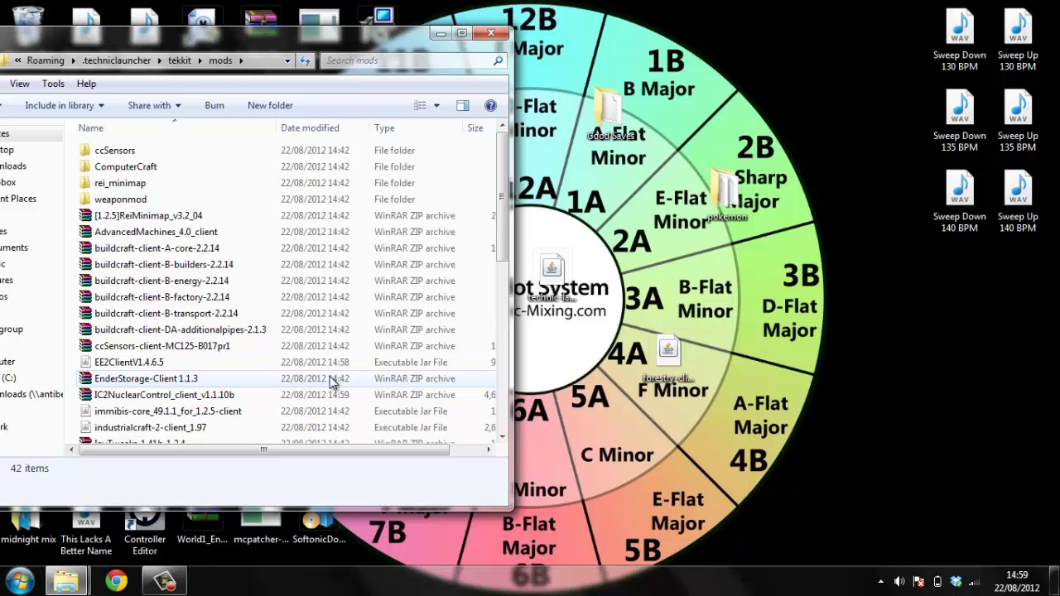
Delete the misplaced forestry-client-A-1.4.8.6_bc2.2.jar from the IC2NuclearControl_client_v1.1.10b archive and close the archive.
{"action": "left_click", "coordinate": [462, 33]}
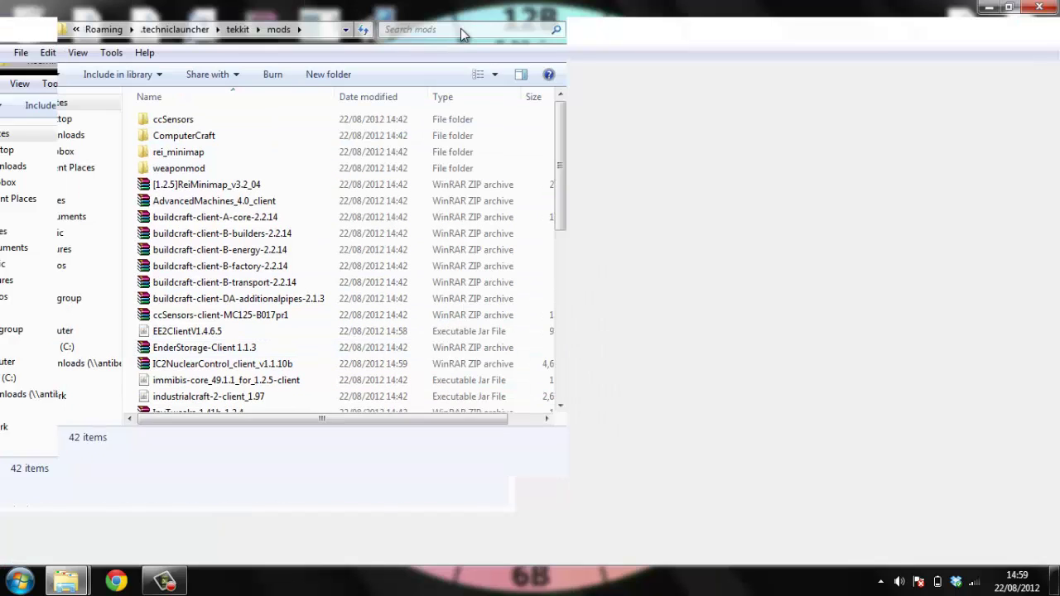
{"action": "double_click", "coordinate": [190, 364]}
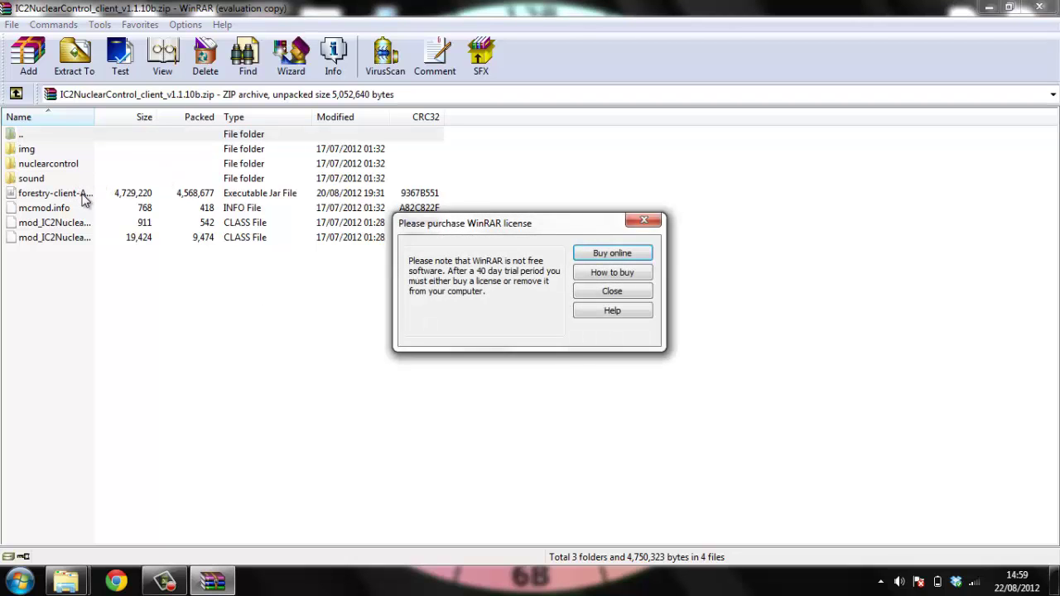
{"action": "left_click", "coordinate": [633, 290]}
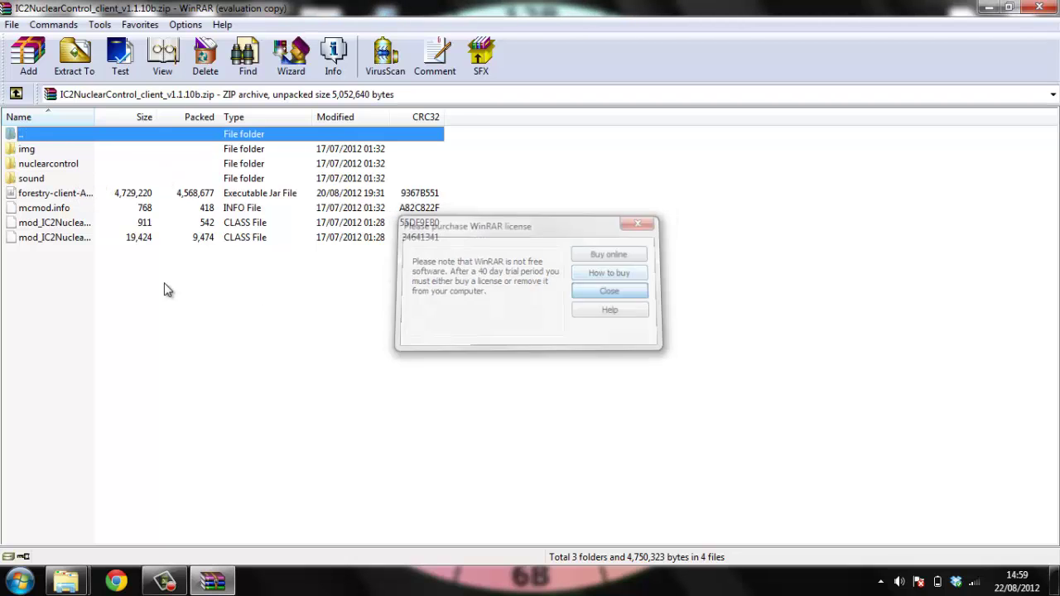
{"action": "left_click", "coordinate": [81, 195]}
{"action": "key", "text": "Delete"}
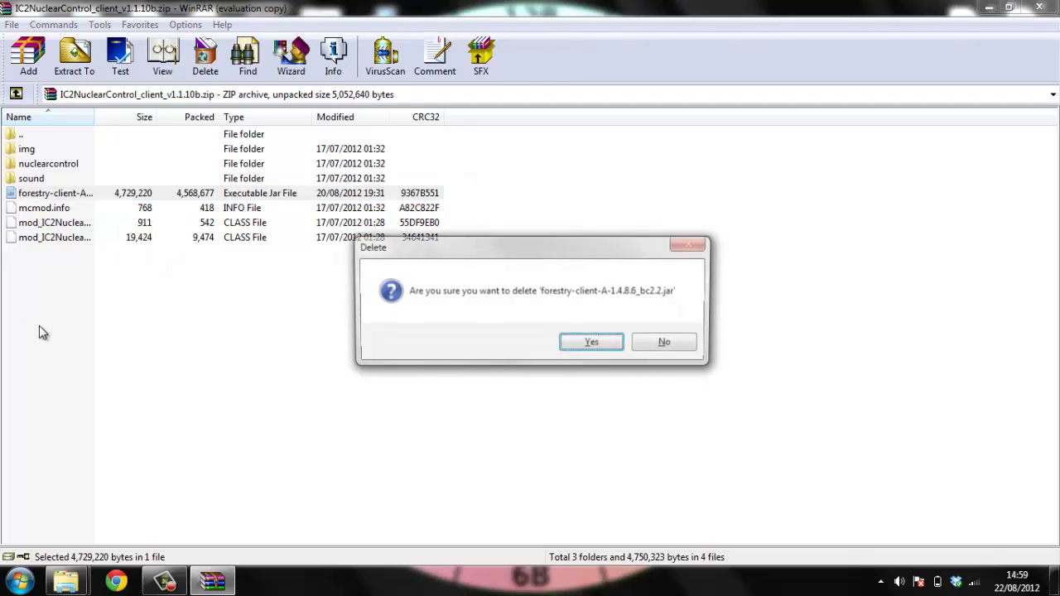
{"action": "key", "text": "Return"}
{"action": "left_click", "coordinate": [1040, 7]}
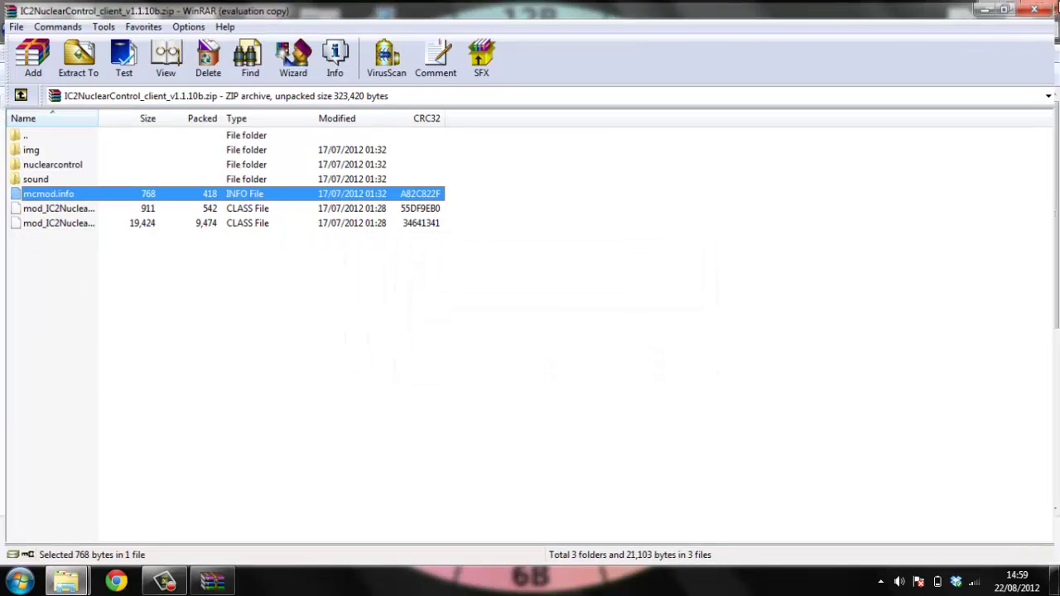
Copy the forestry-client-A-1.4.8.6_bc2.2 jar from the desktop and paste it into the tekkit mods folder.
{"action": "left_click", "coordinate": [984, 8]}
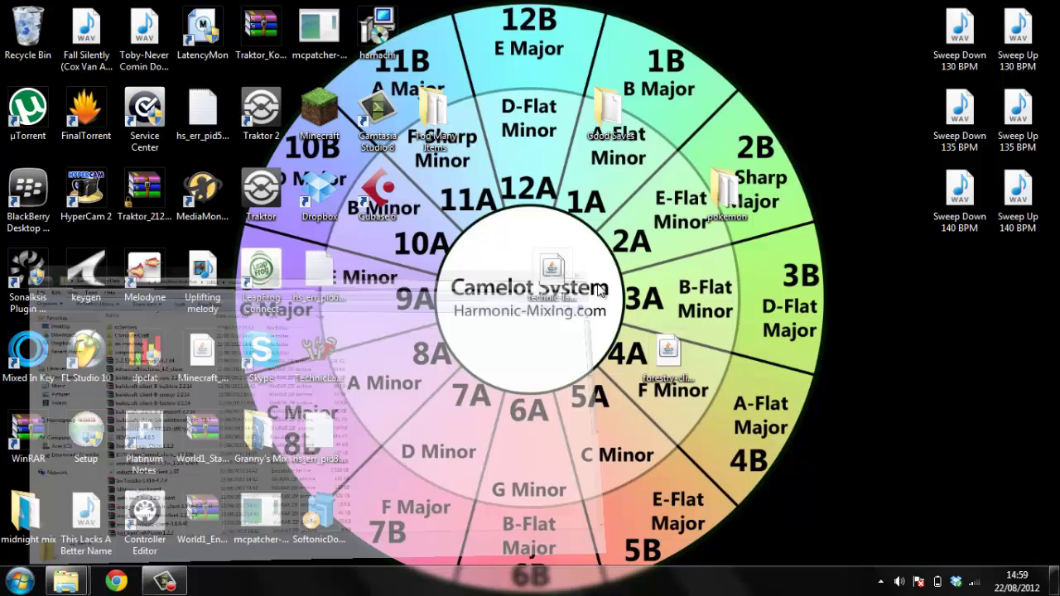
{"action": "left_click", "coordinate": [669, 368]}
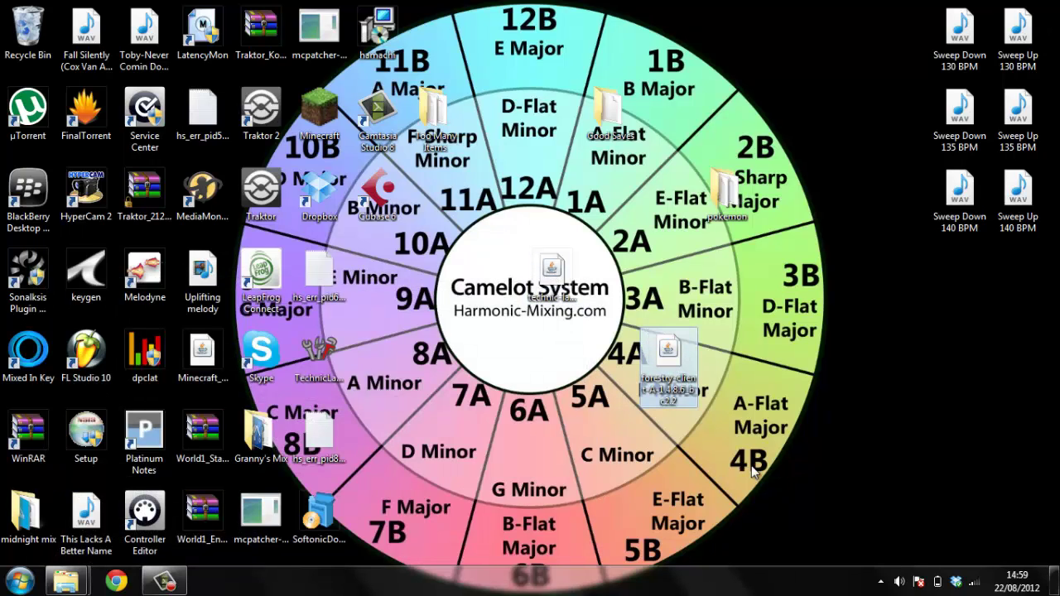
{"action": "left_click", "coordinate": [66, 581]}
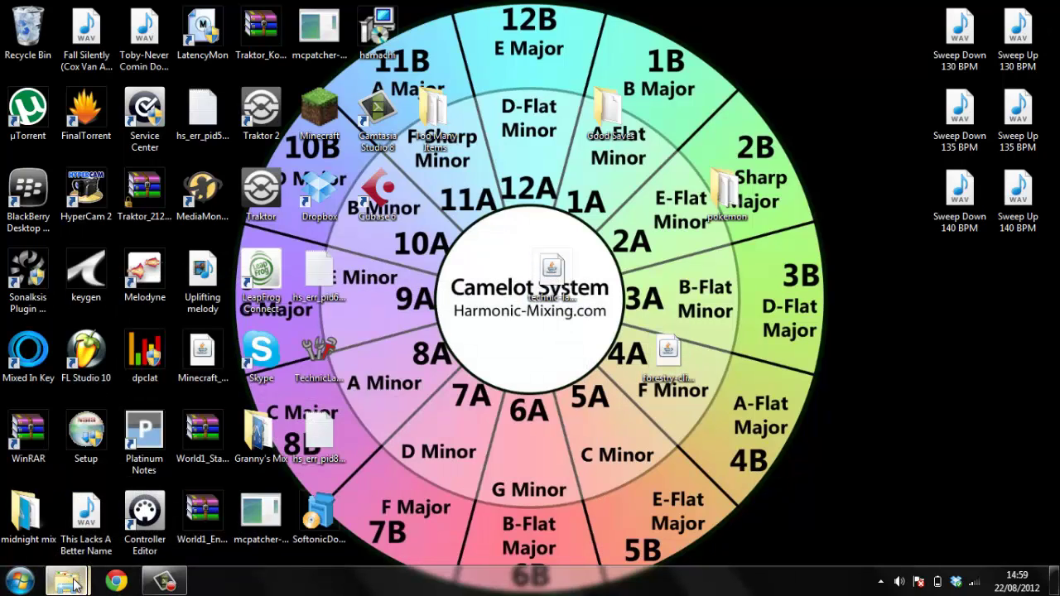
{"action": "left_click", "coordinate": [206, 508]}
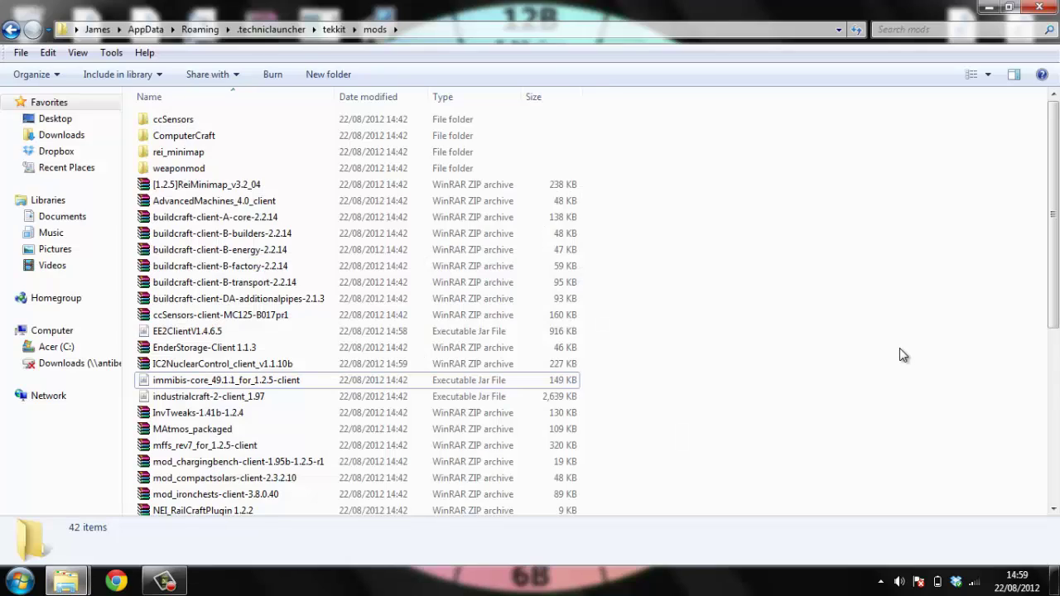
{"action": "key", "text": "ctrl+v"}
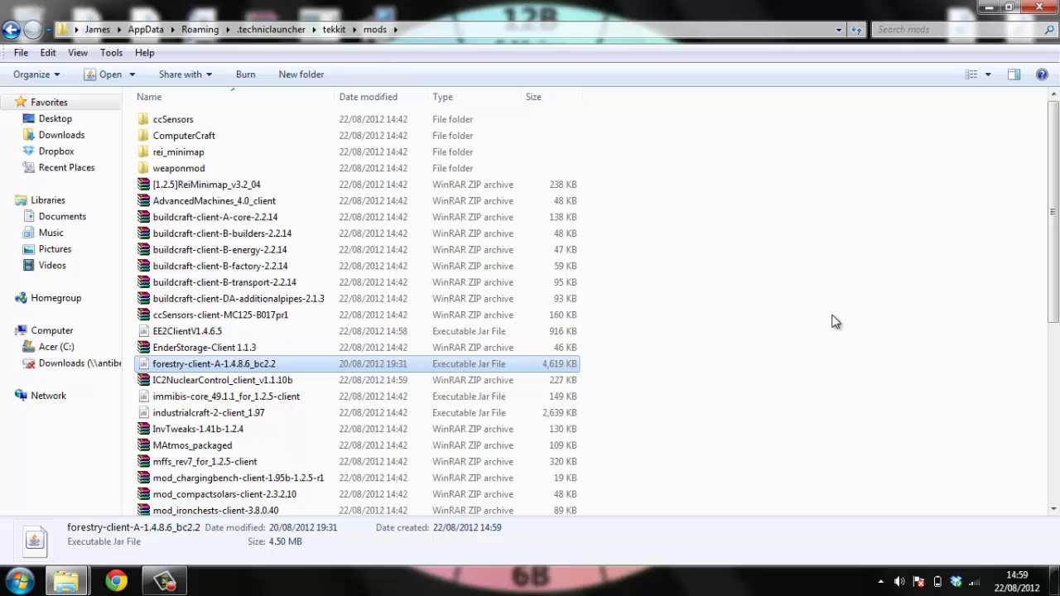
Close the tekkit folder window and start the technic-launcher jar from the desktop.
{"action": "left_click", "coordinate": [334, 29]}
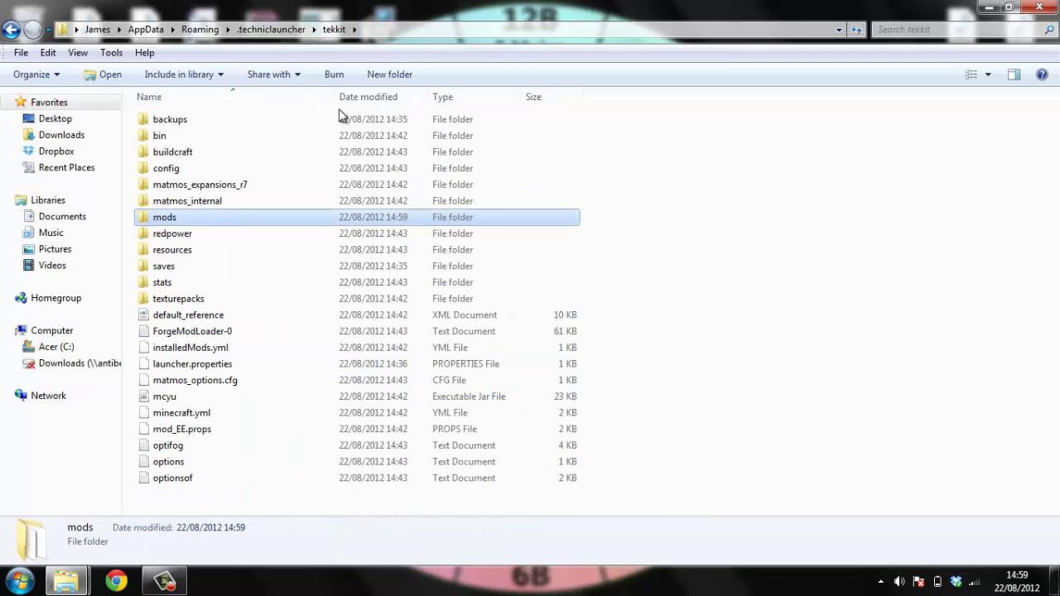
{"action": "left_click", "coordinate": [820, 170]}
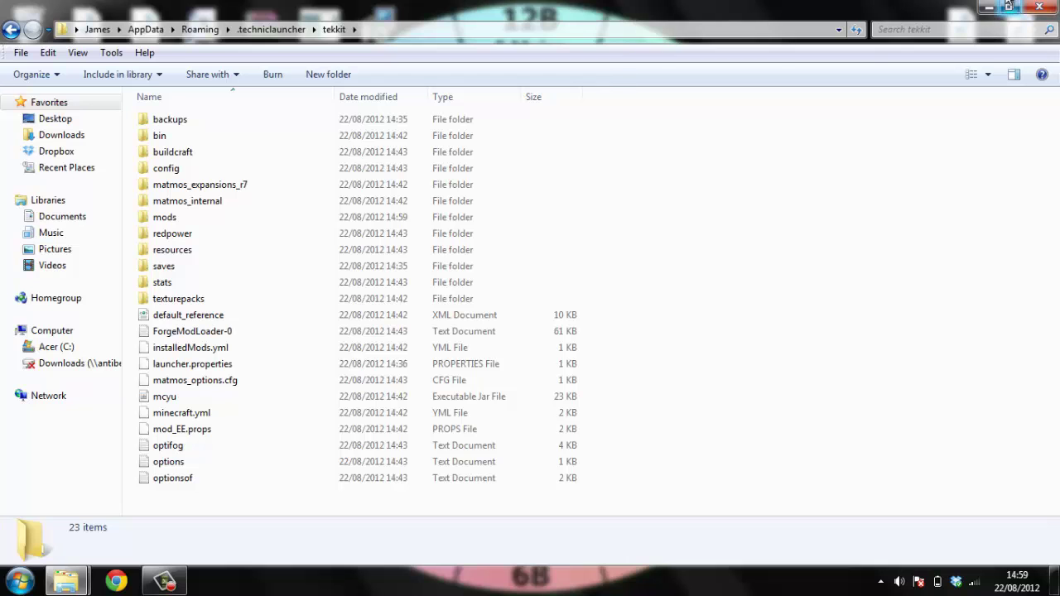
{"action": "left_click", "coordinate": [1039, 7]}
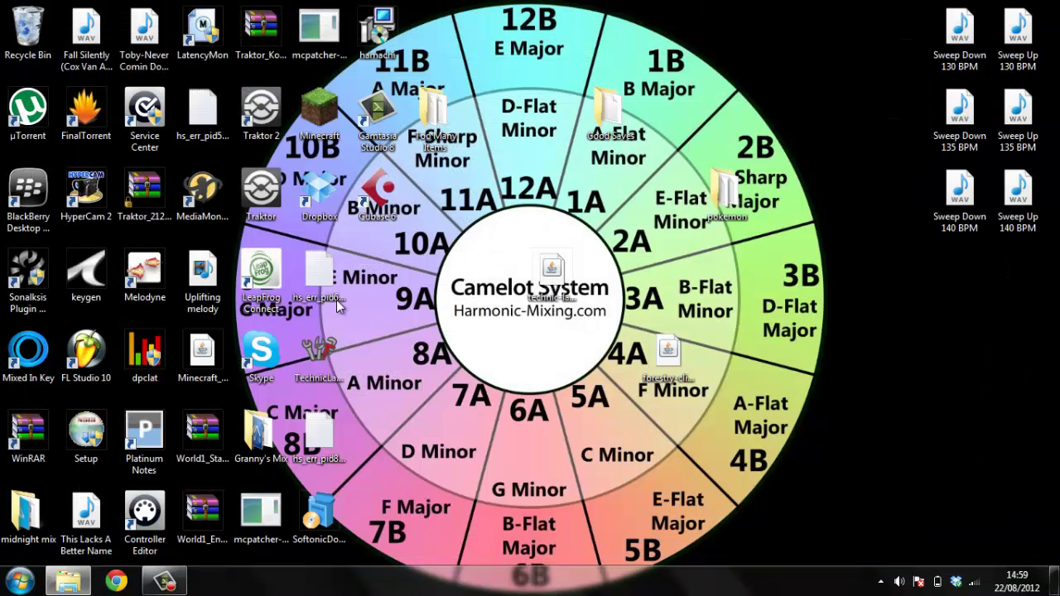
{"action": "double_click", "coordinate": [552, 272]}
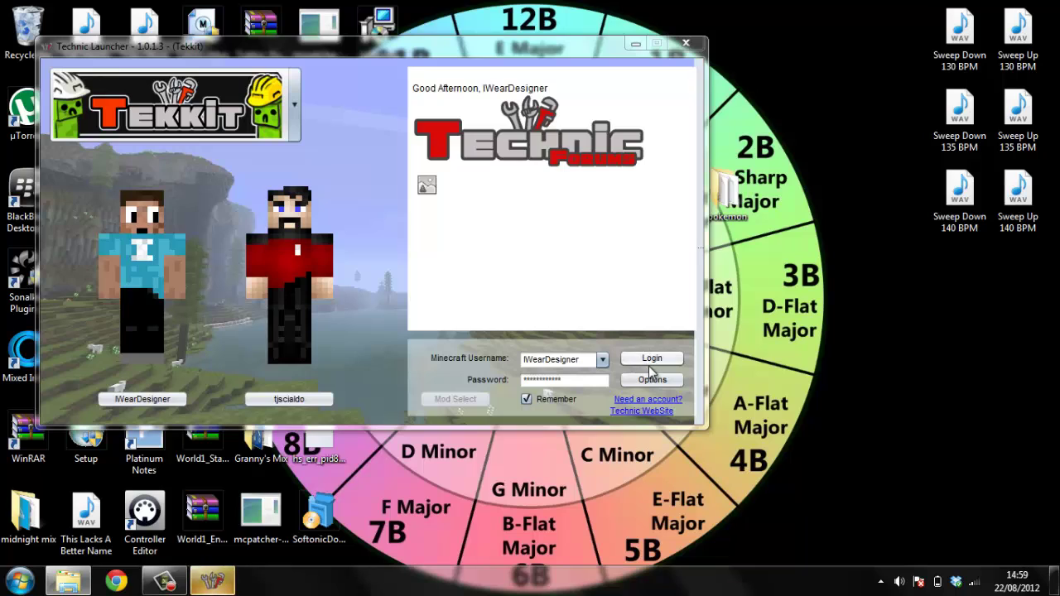
Log in to the launcher with the saved account to start Tekkit and look through the error report.
{"action": "left_click", "coordinate": [648, 358]}
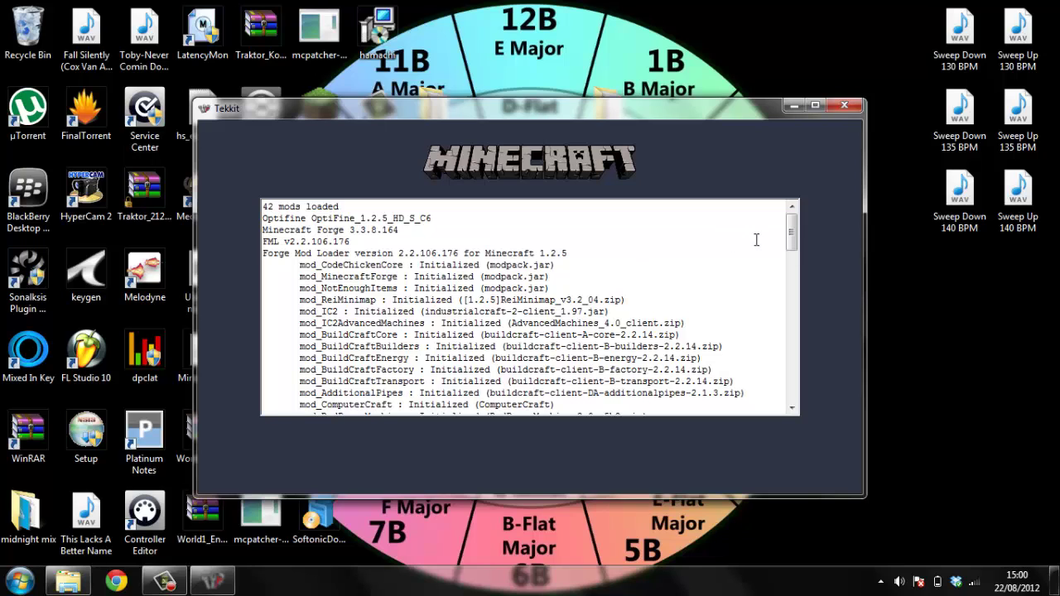
{"action": "left_click_drag", "start_coordinate": [791, 234], "coordinate": [791, 332]}
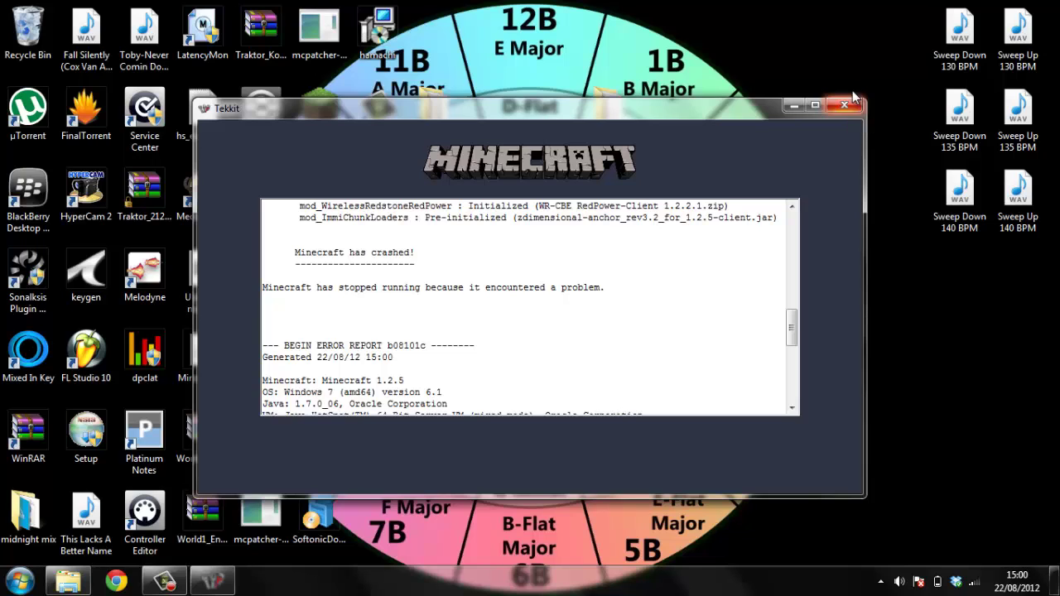
End the running Tekkit task with Windows Task Manager and close Task Manager.
{"action": "right_click", "coordinate": [413, 580]}
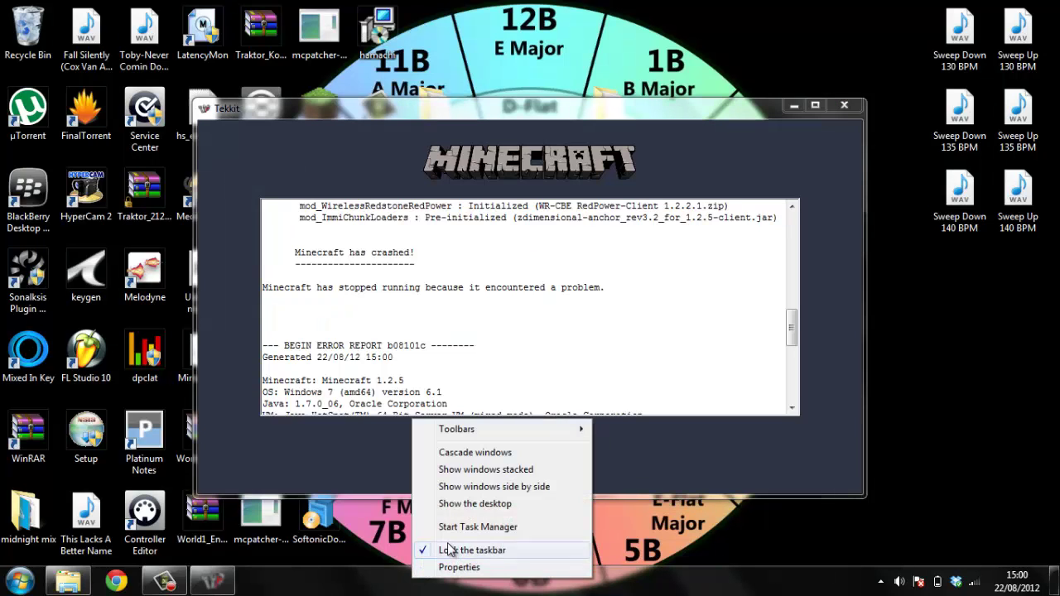
{"action": "left_click", "coordinate": [469, 528]}
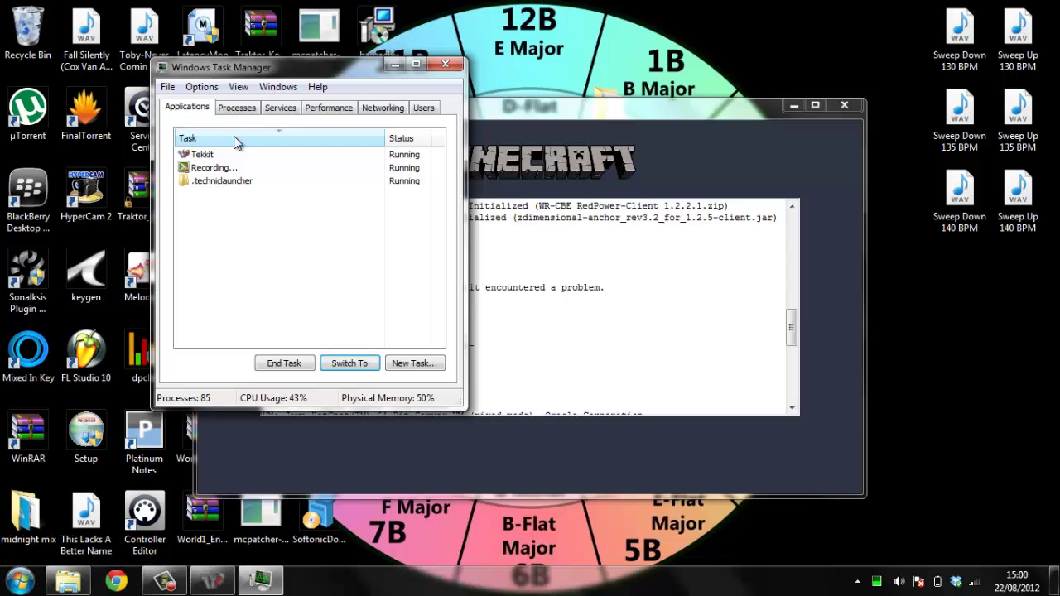
{"action": "left_click", "coordinate": [291, 364]}
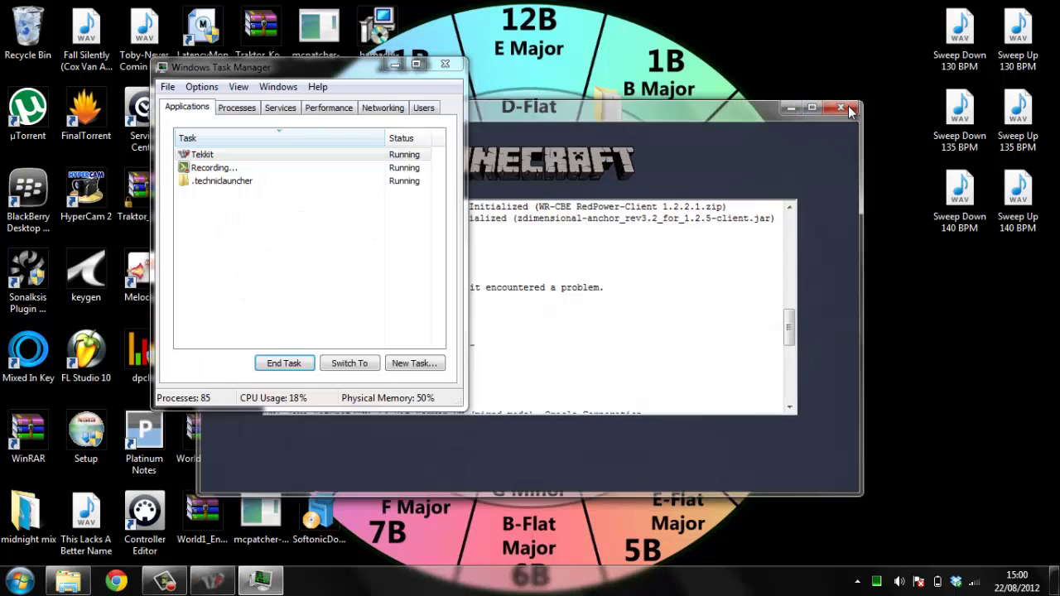
{"action": "left_click", "coordinate": [445, 65]}
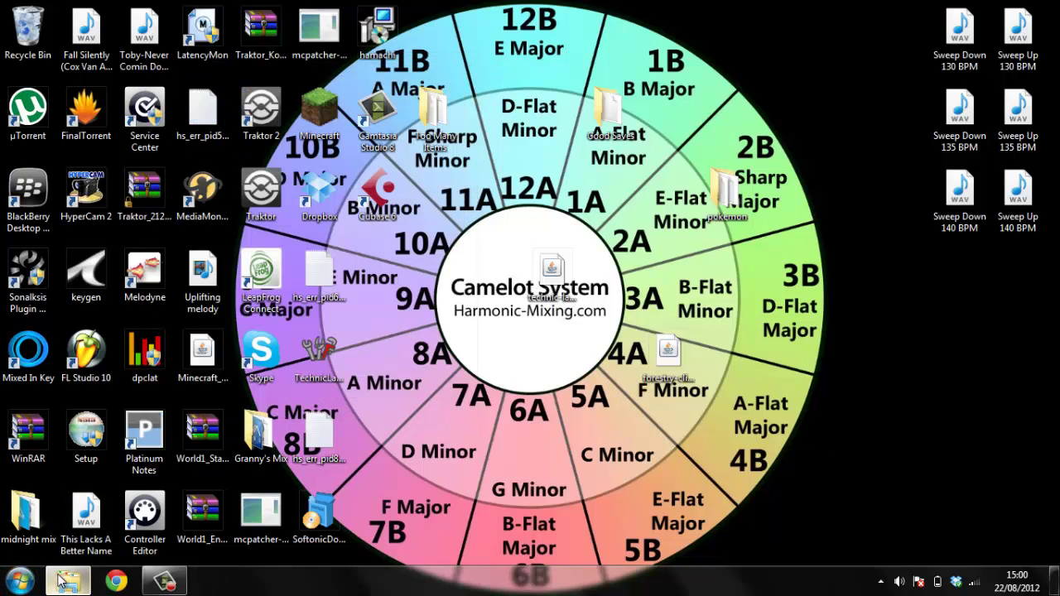
Open the forestry folder inside tekkit's config folder in the .techniclauncher directory.
{"action": "left_click", "coordinate": [67, 581]}
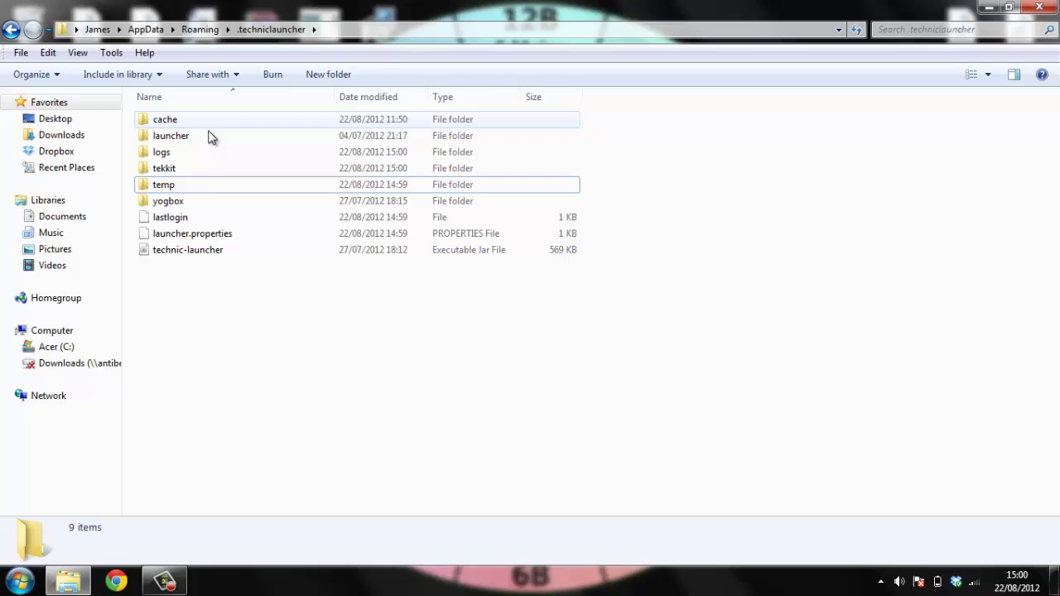
{"action": "double_click", "coordinate": [189, 169]}
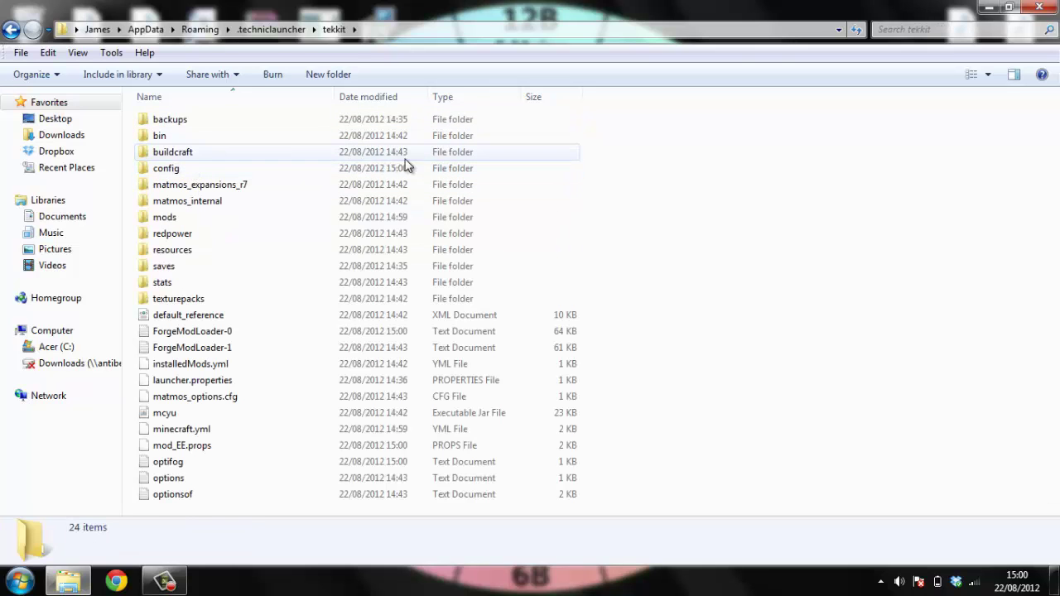
{"action": "double_click", "coordinate": [208, 172]}
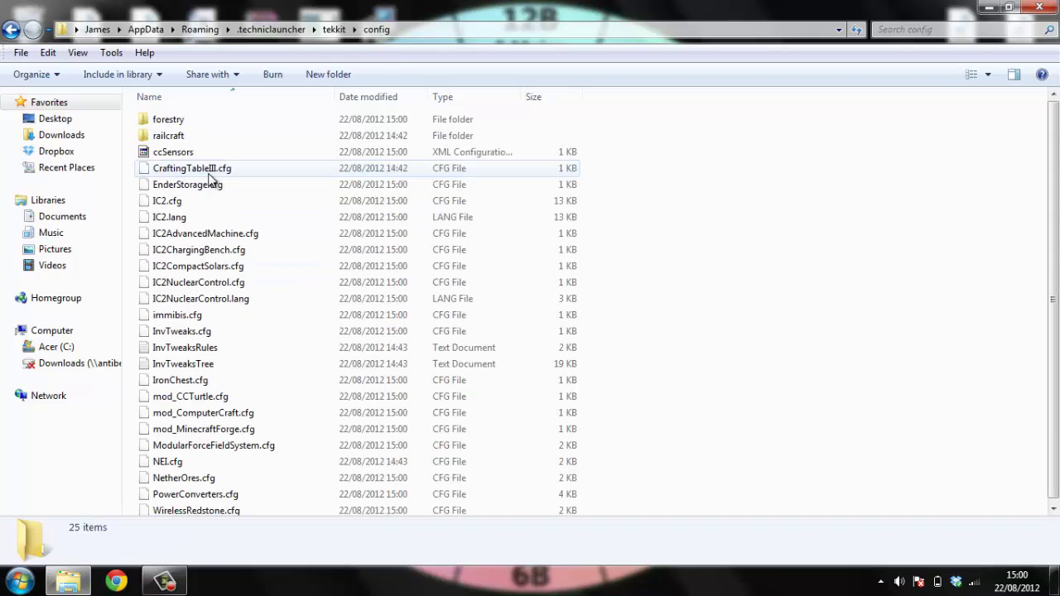
{"action": "double_click", "coordinate": [223, 124]}
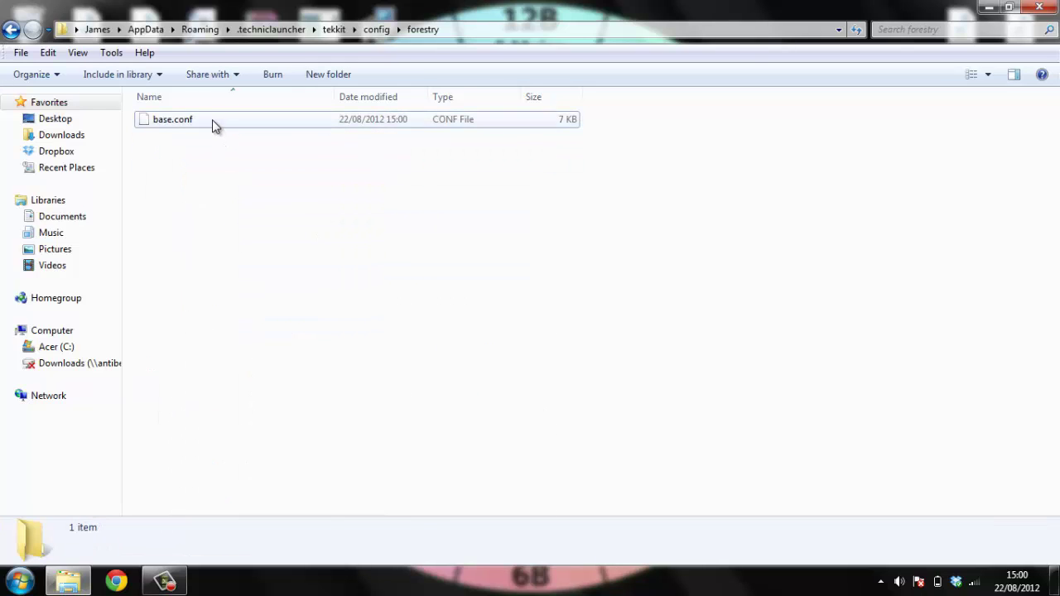
{"action": "left_click", "coordinate": [212, 122]}
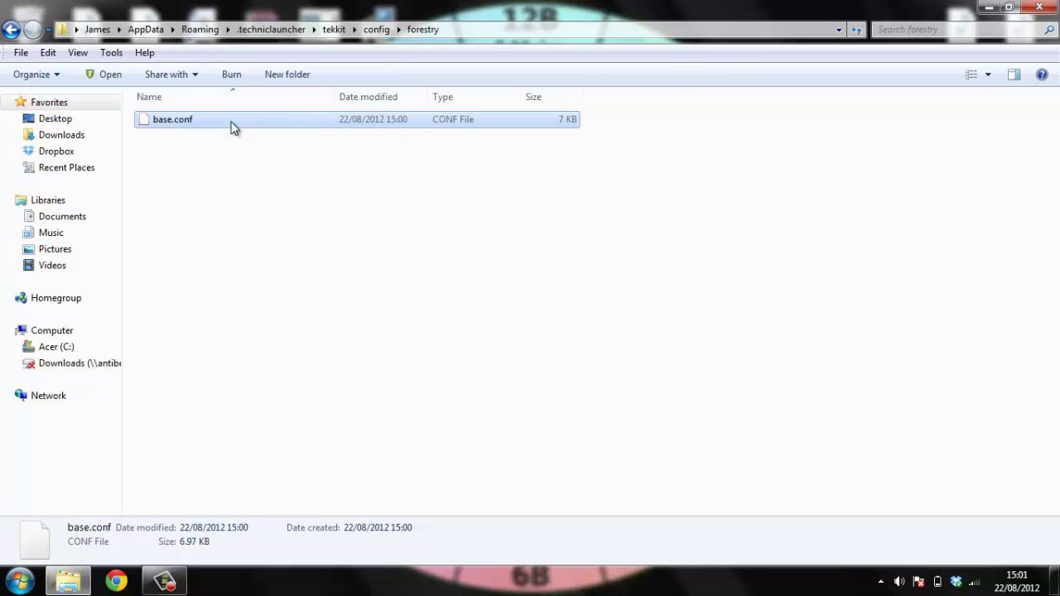
{"action": "right_click", "coordinate": [232, 122]}
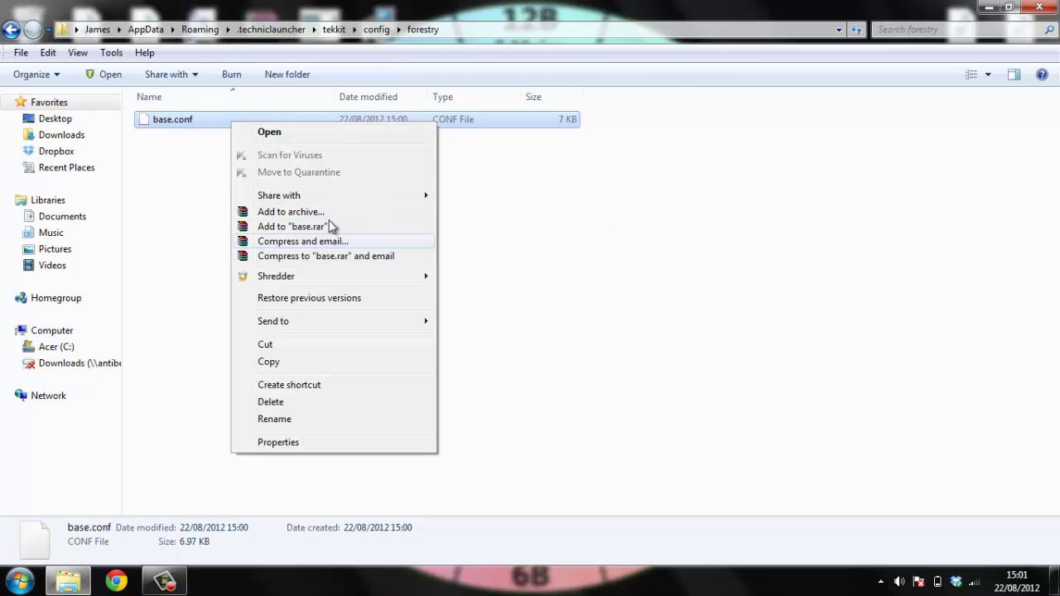
{"action": "left_click", "coordinate": [145, 173]}
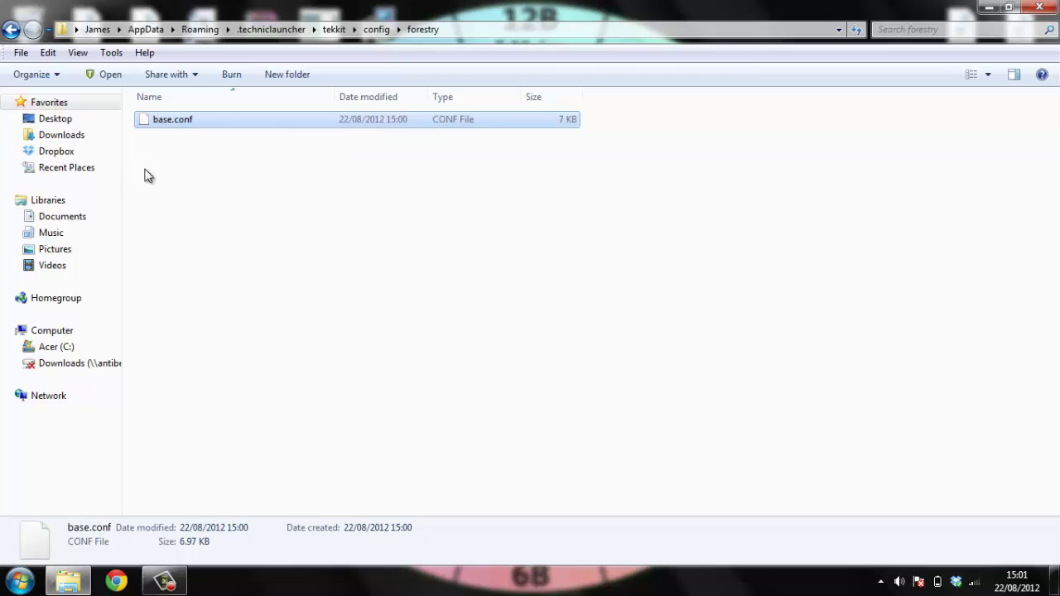
{"action": "left_click", "coordinate": [189, 147]}
{"action": "right_click", "coordinate": [211, 121]}
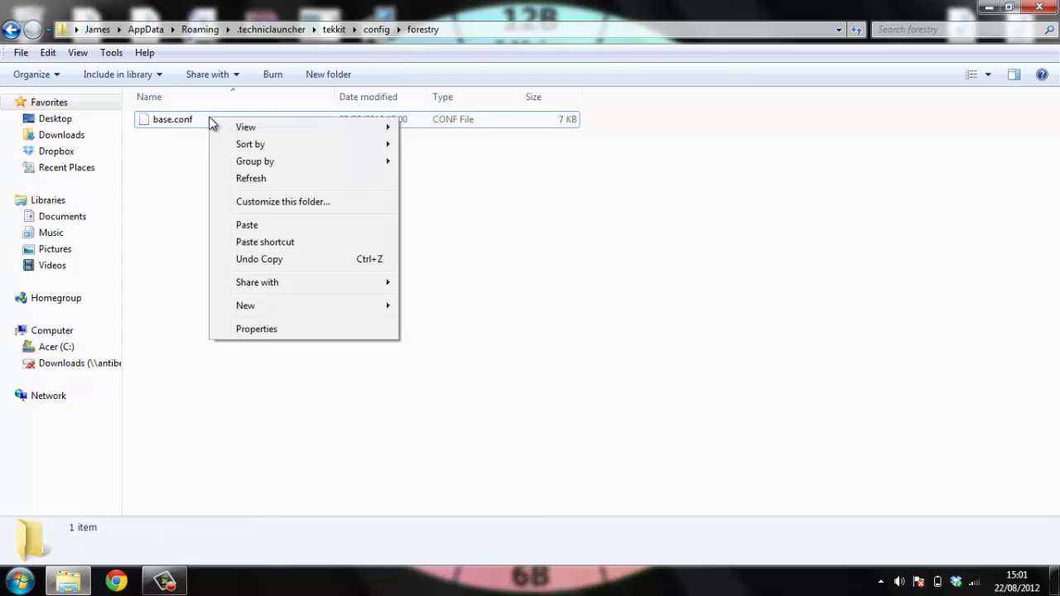
{"action": "left_click", "coordinate": [187, 163]}
Start Notepad and open base.conf from the forestry folder in it.
{"action": "left_click", "coordinate": [33, 584]}
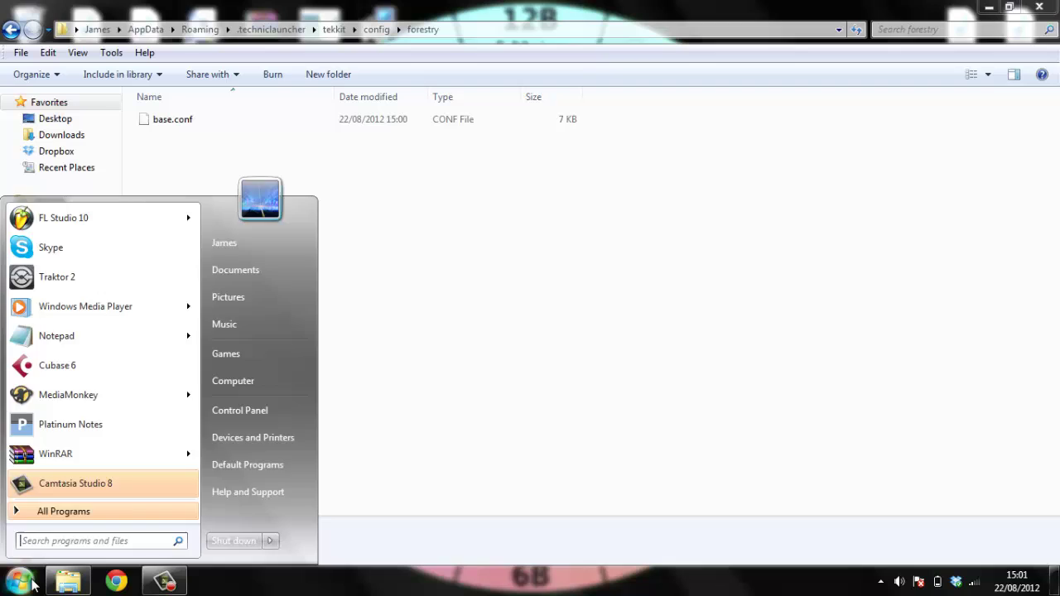
{"action": "type", "text": "note"}
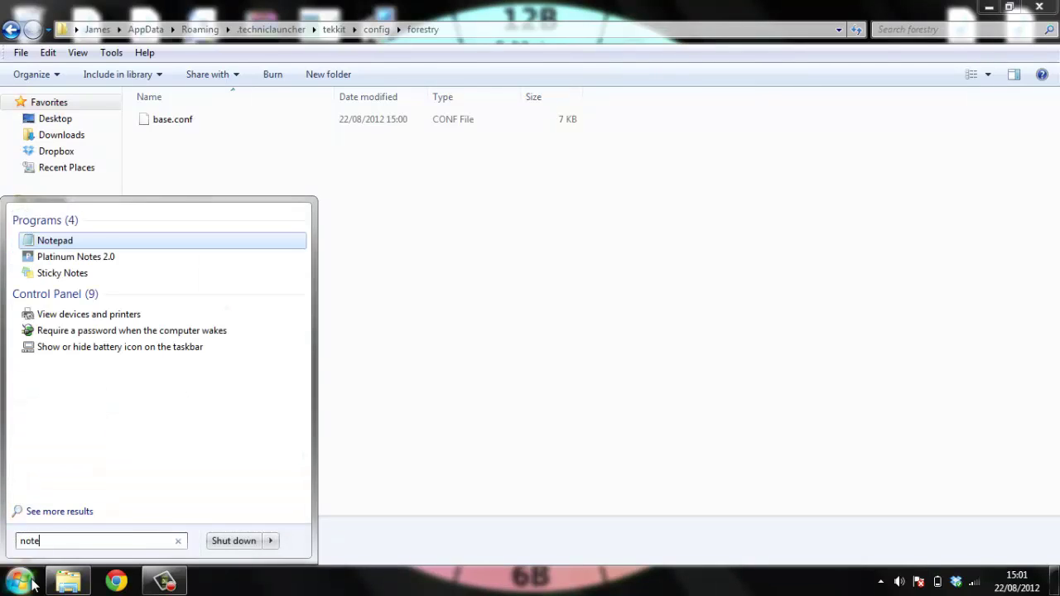
{"action": "key", "text": "Return"}
{"action": "left_click", "coordinate": [150, 119]}
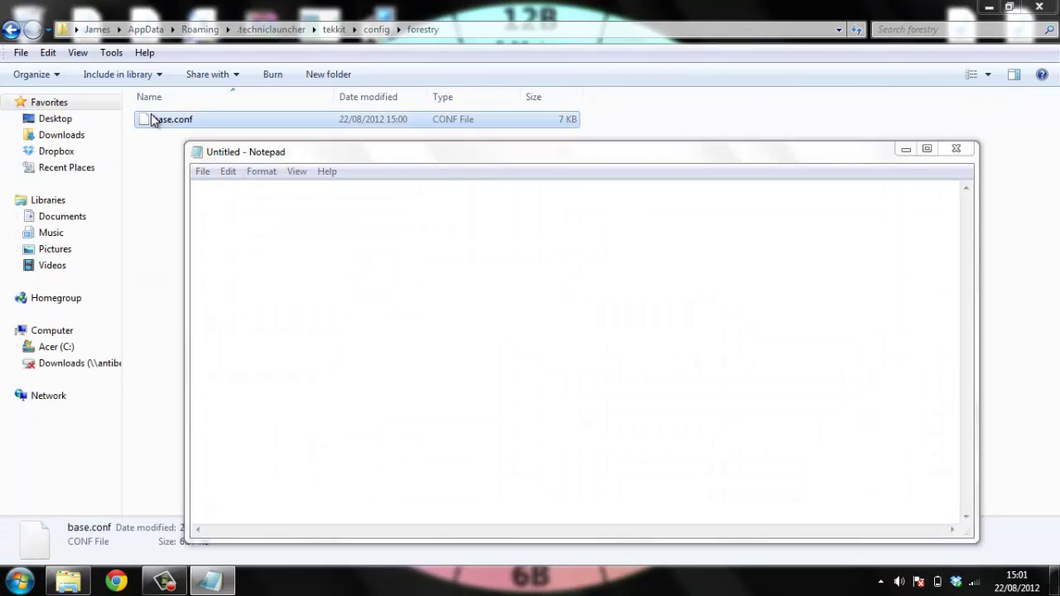
{"action": "left_click_drag", "start_coordinate": [150, 119], "coordinate": [362, 277]}
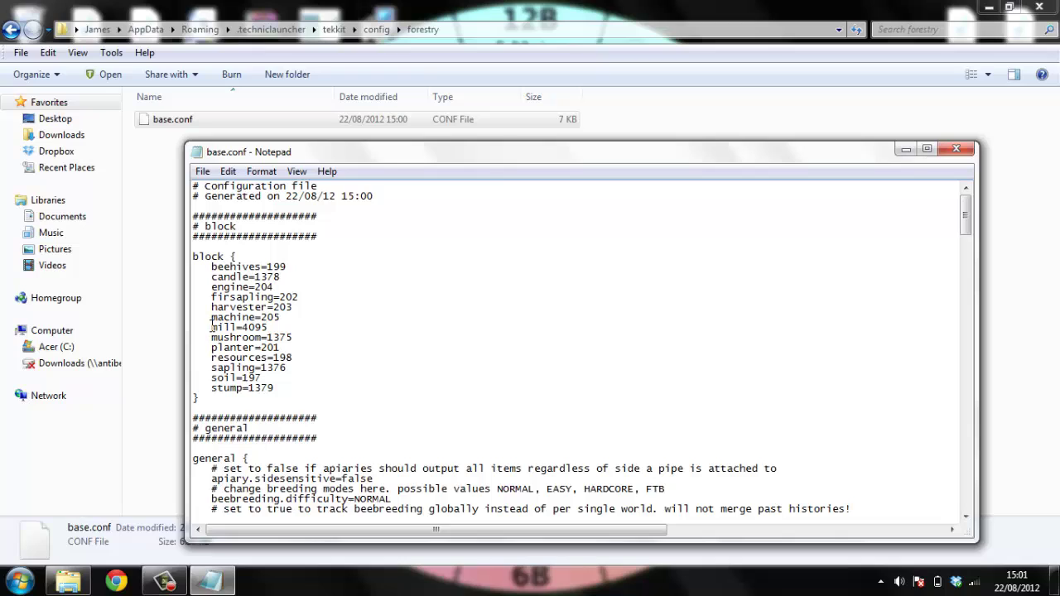
Set the mill block ID to 252 in base.conf, save the file and close it.
{"action": "left_click_drag", "start_coordinate": [210, 328], "coordinate": [266, 330]}
{"action": "left_click", "coordinate": [274, 331]}
{"action": "left_click", "coordinate": [203, 172]}
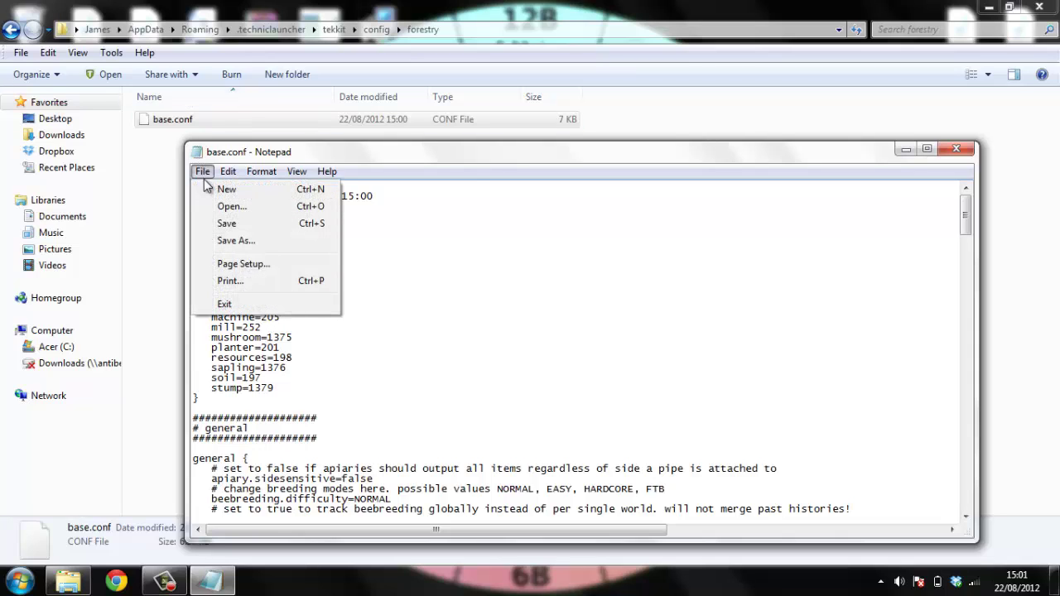
{"action": "left_click", "coordinate": [227, 224]}
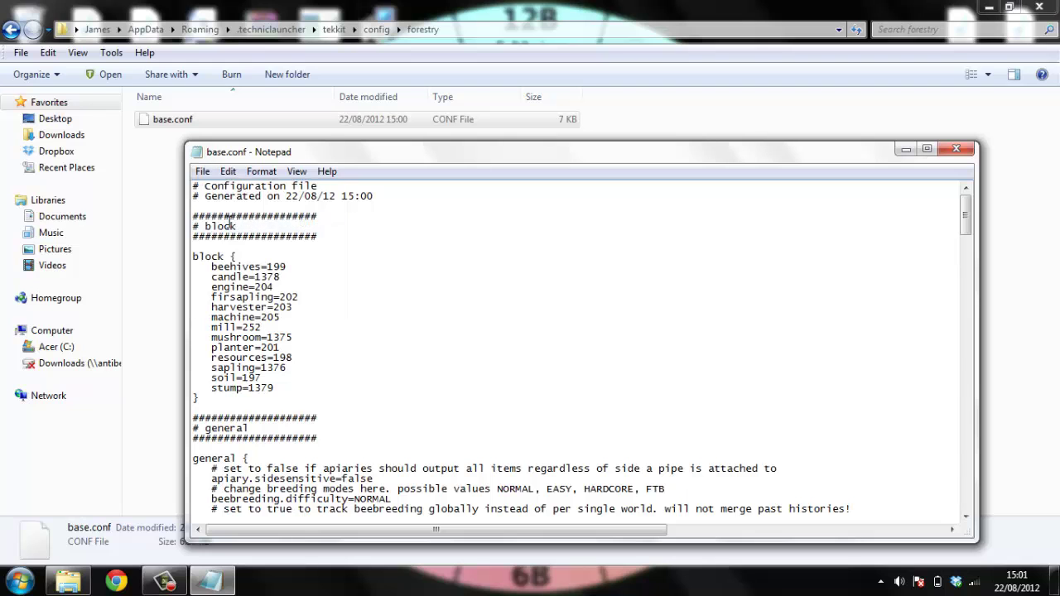
{"action": "left_click", "coordinate": [956, 148]}
Relaunch Tekkit from the technic-launcher jar on the desktop with the saved login and maximize the game window.
{"action": "left_click", "coordinate": [988, 8]}
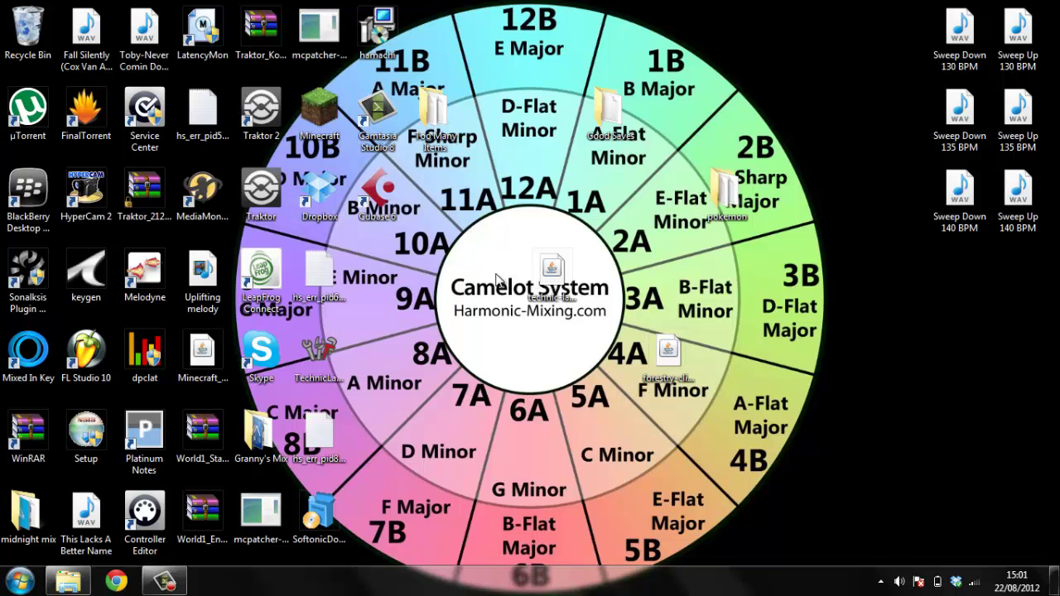
{"action": "double_click", "coordinate": [553, 271]}
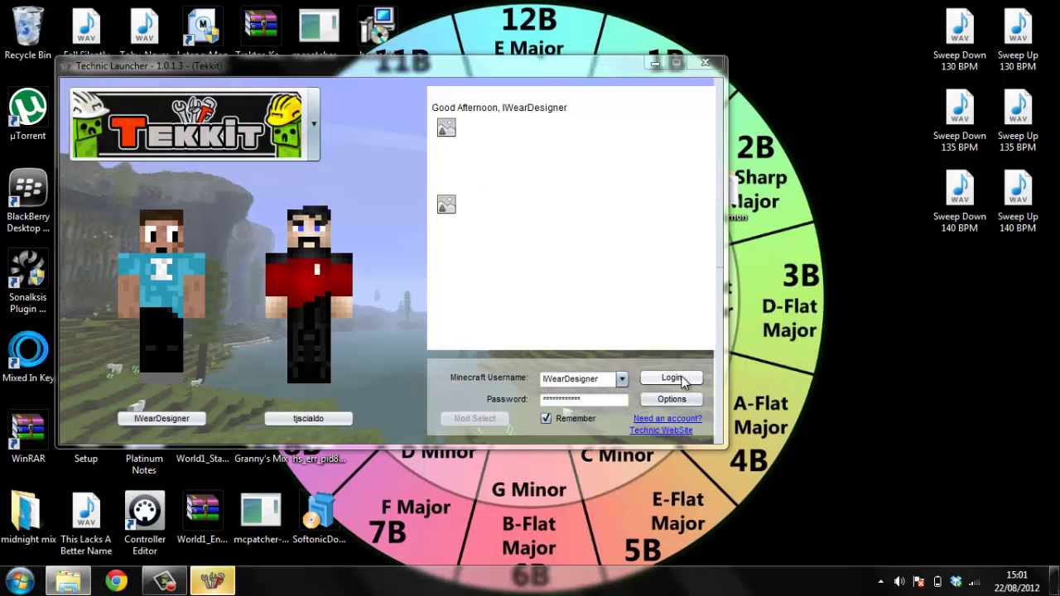
{"action": "left_click", "coordinate": [681, 380]}
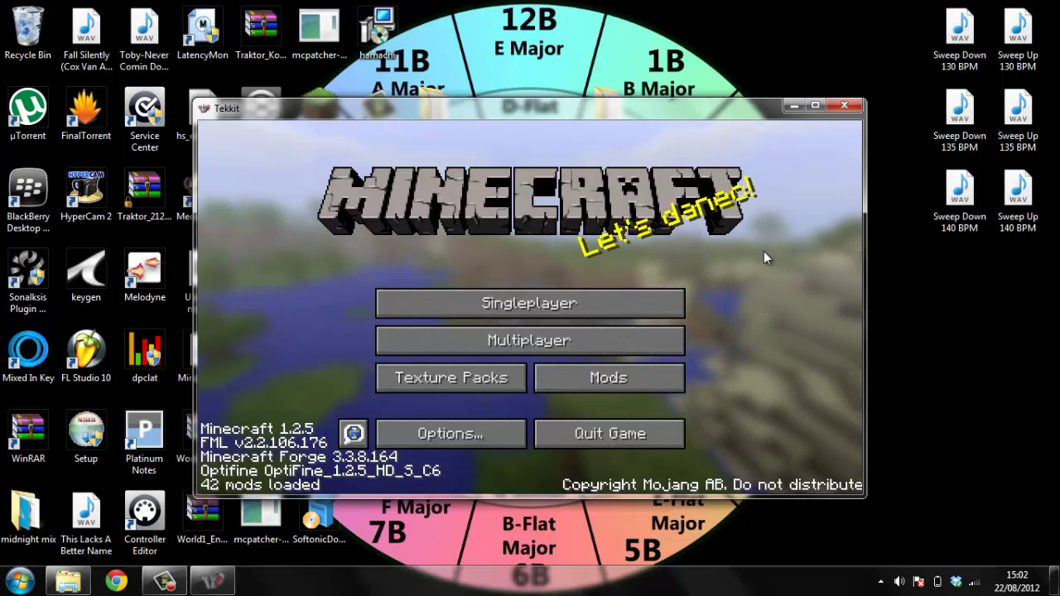
{"action": "left_click", "coordinate": [810, 103]}
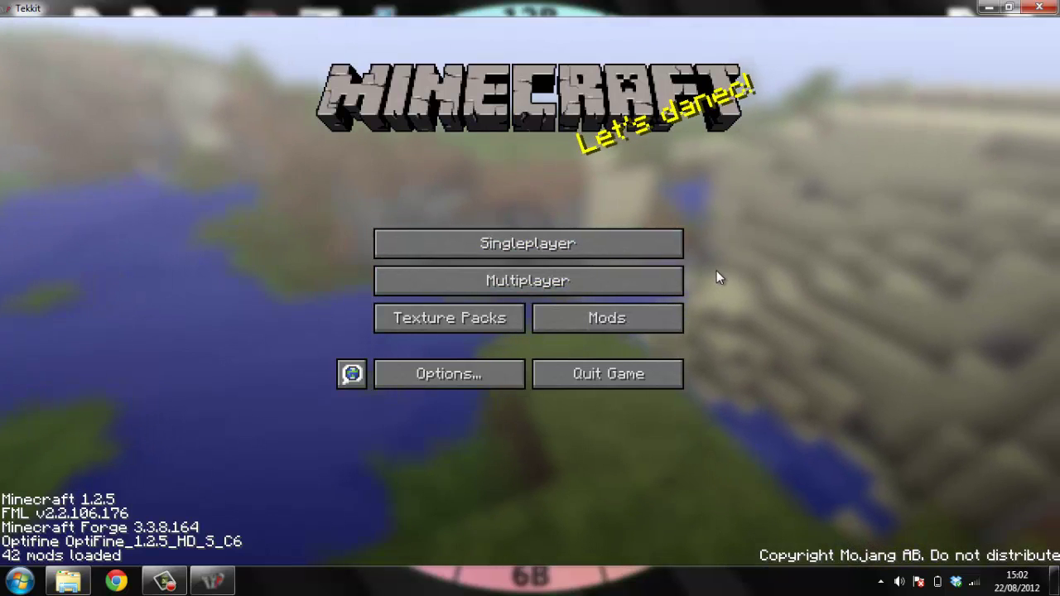
Begin a new singleplayer world with the game mode set to Creative.
{"action": "left_click", "coordinate": [655, 248]}
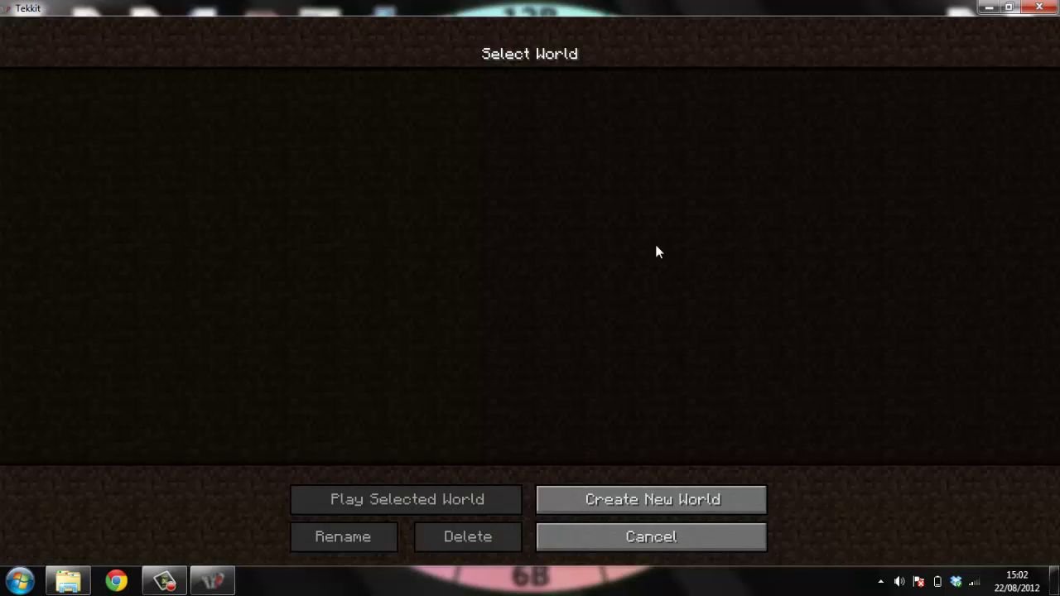
{"action": "left_click", "coordinate": [655, 537]}
{"action": "left_click", "coordinate": [611, 247]}
{"action": "left_click", "coordinate": [592, 499]}
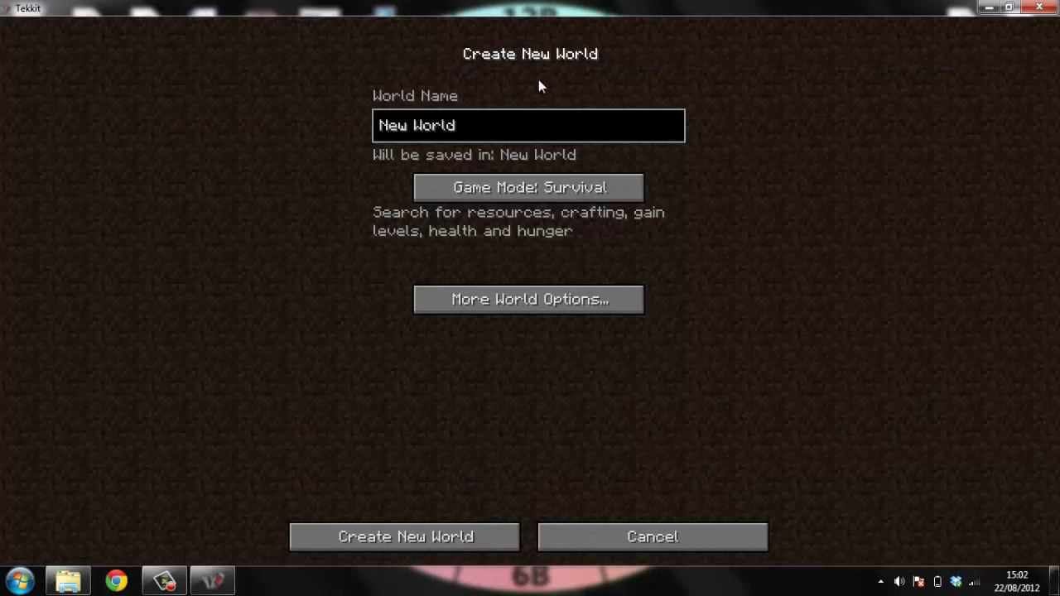
{"action": "left_click", "coordinate": [582, 191]}
{"action": "left_click", "coordinate": [540, 186]}
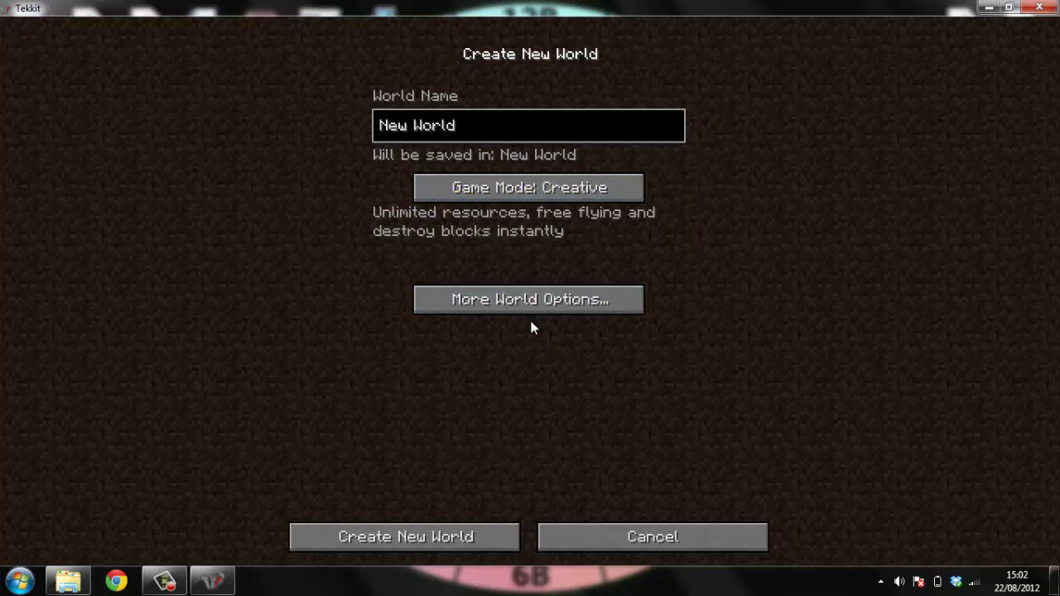
Create the world with structure generation off and the world type set to Superflat.
{"action": "left_click", "coordinate": [443, 305]}
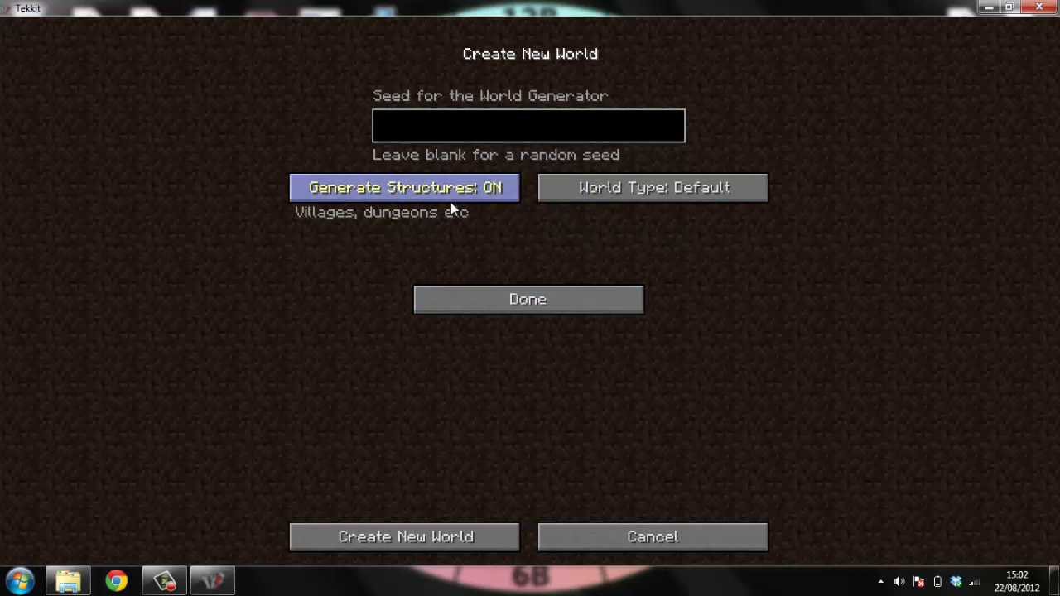
{"action": "left_click", "coordinate": [477, 187]}
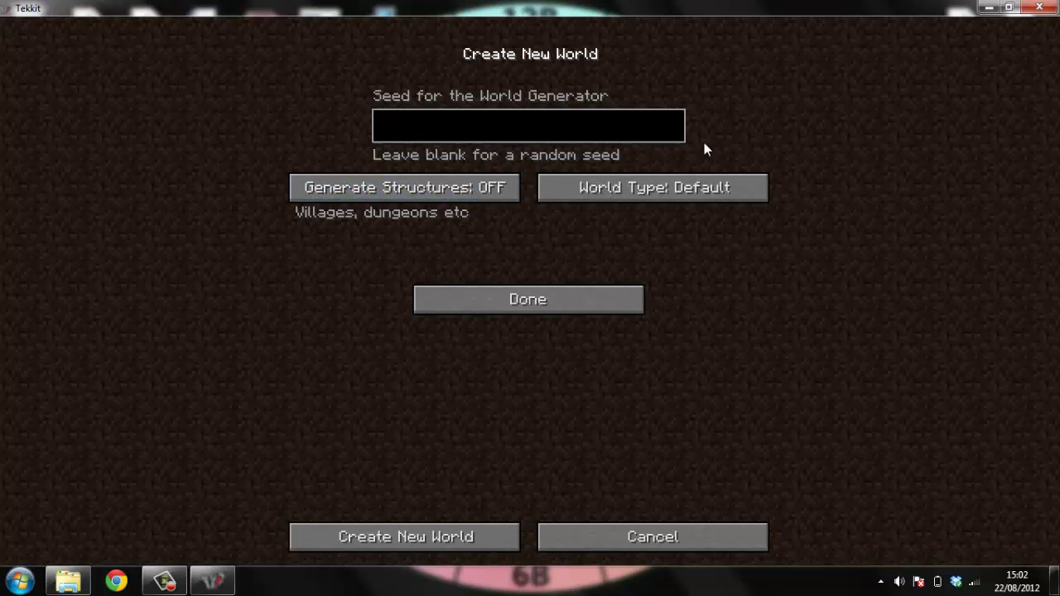
{"action": "left_click", "coordinate": [690, 195]}
{"action": "left_click", "coordinate": [692, 195]}
{"action": "left_click", "coordinate": [692, 194]}
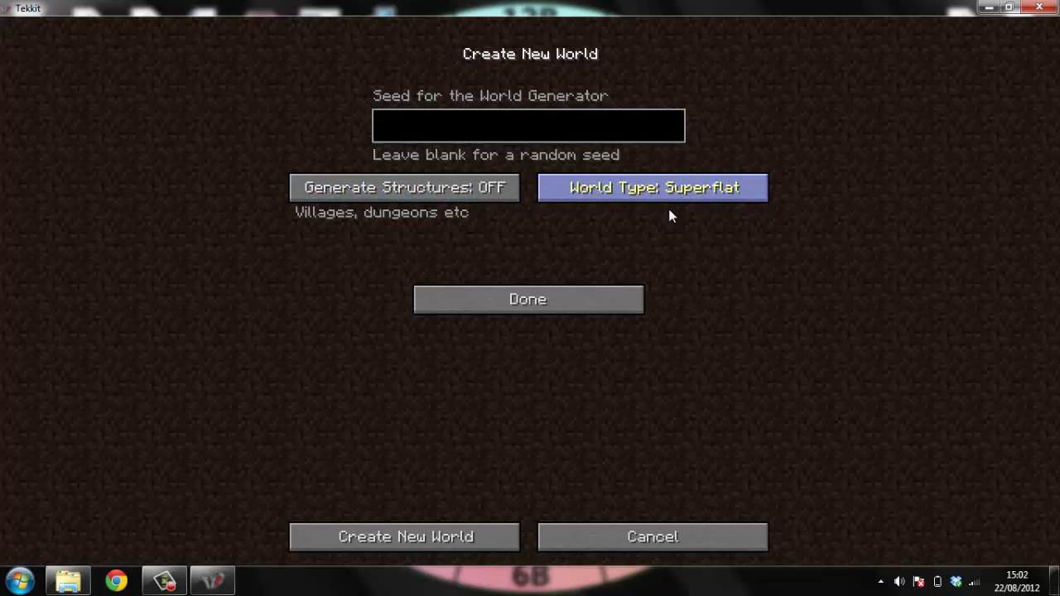
{"action": "left_click", "coordinate": [569, 295]}
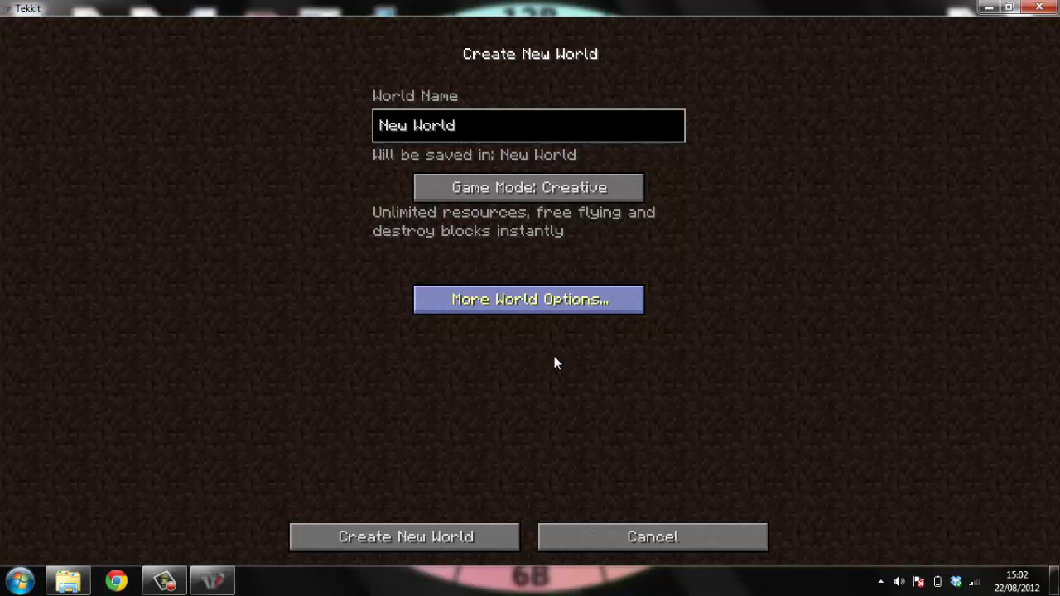
{"action": "left_click", "coordinate": [400, 537]}
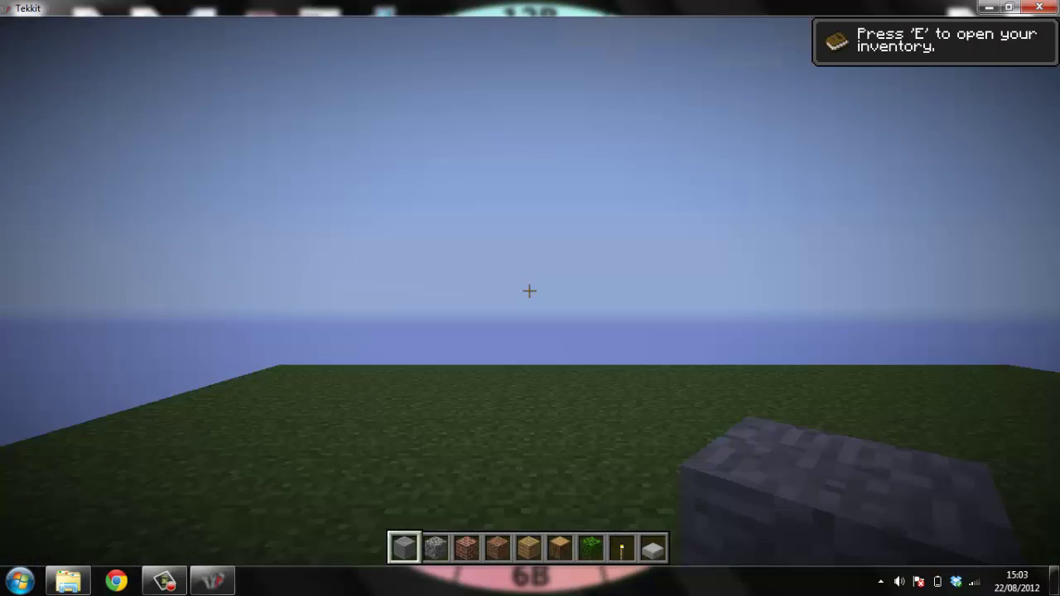
Search the item list for "peat" and replace the slab in the last hotbar slot with a stack of Peat-fired Engines.
{"action": "key", "text": "w"}
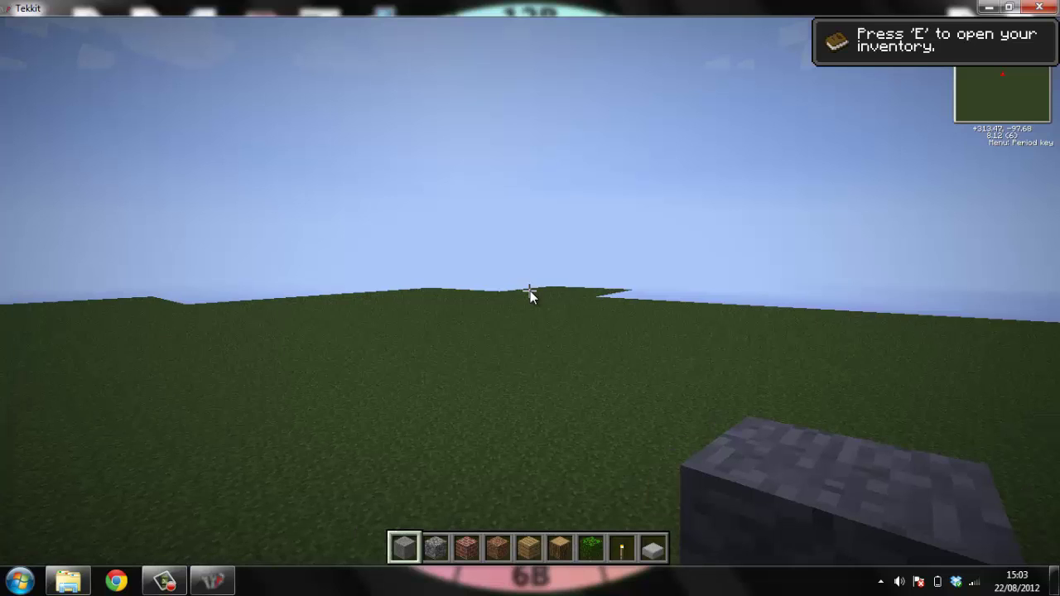
{"action": "key", "text": "e"}
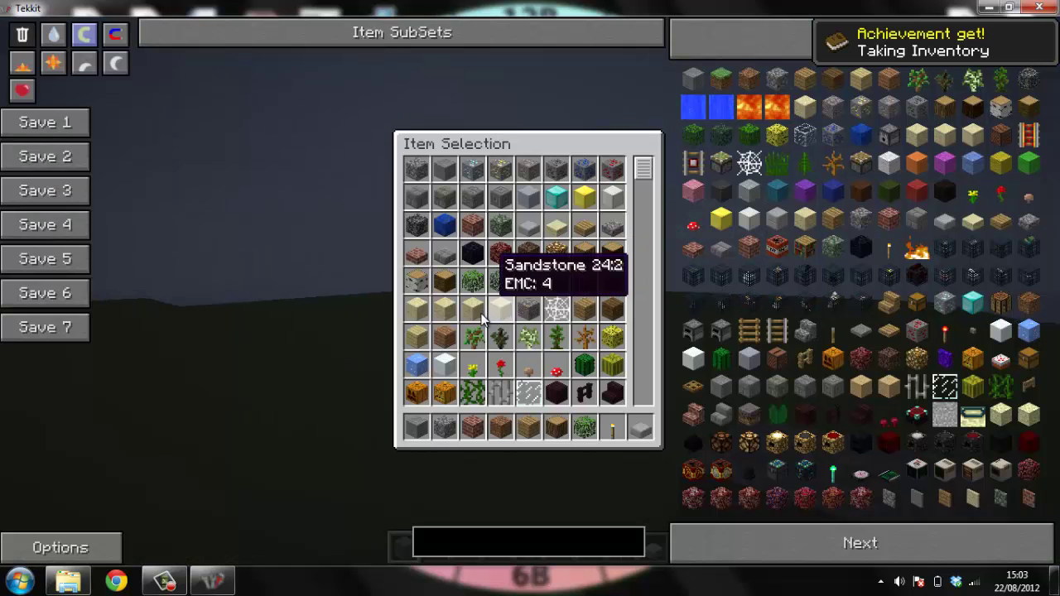
{"action": "left_click", "coordinate": [483, 551]}
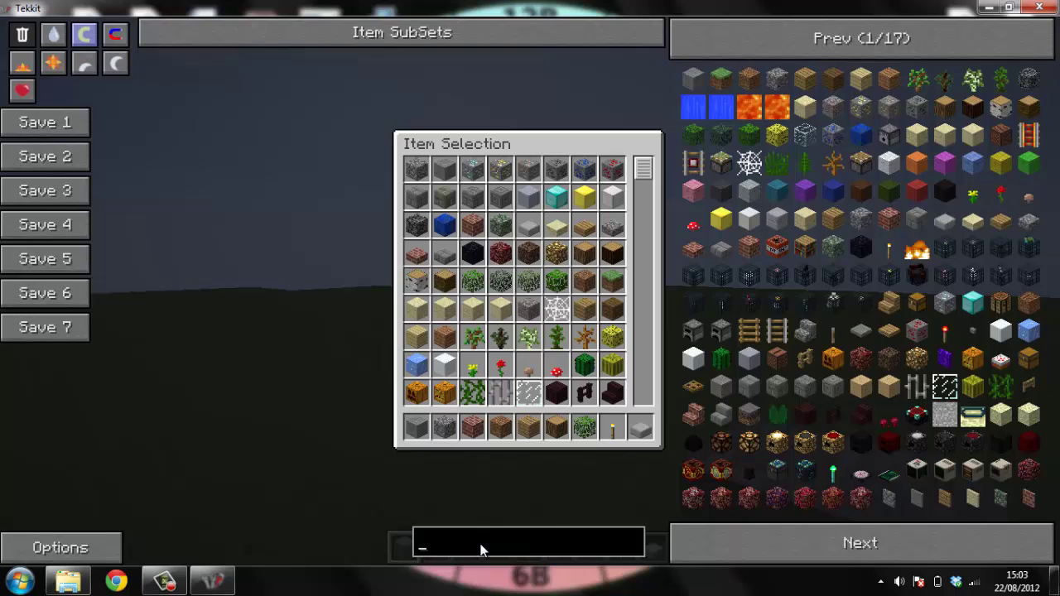
{"action": "type", "text": "peat"}
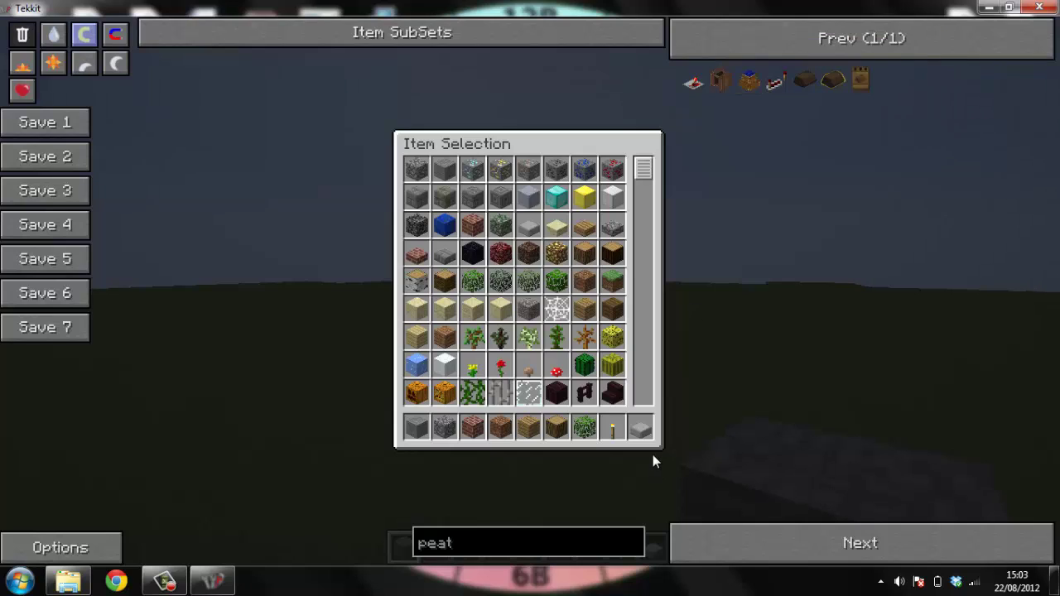
{"action": "left_click", "coordinate": [640, 427]}
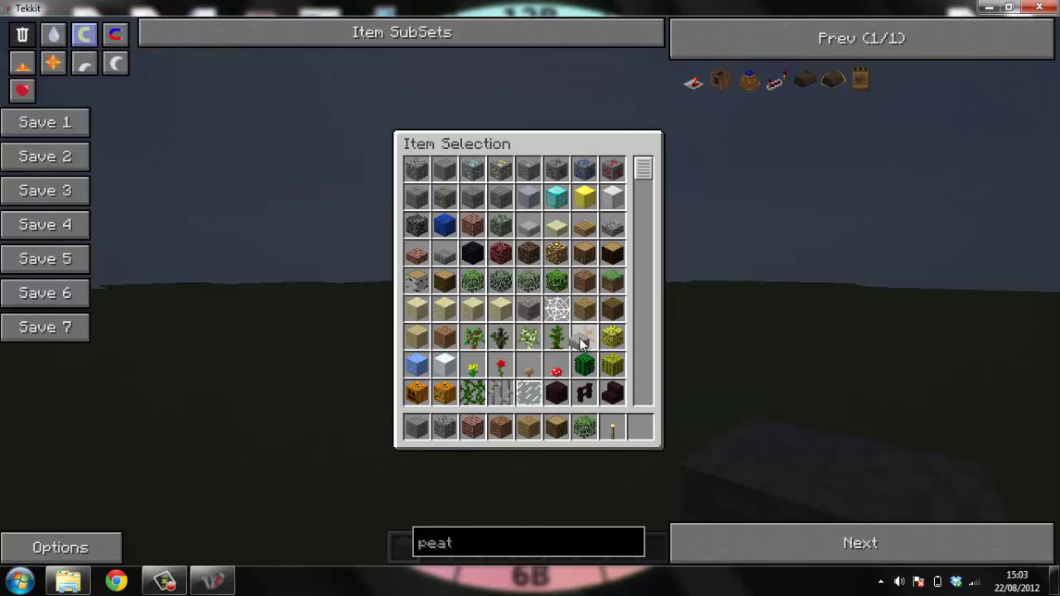
{"action": "left_click", "coordinate": [749, 80]}
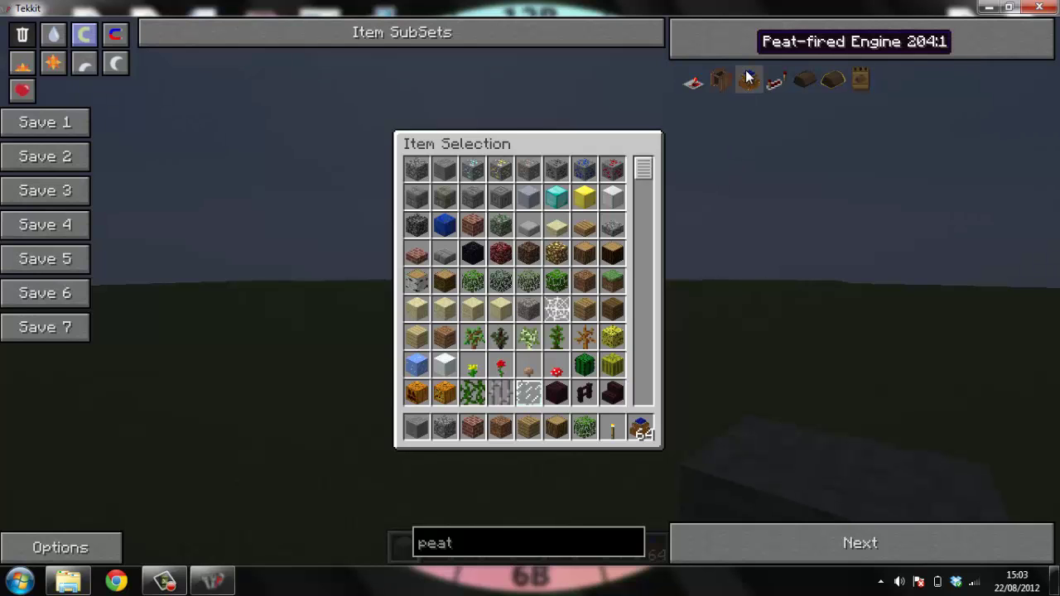
{"action": "key", "text": "e"}
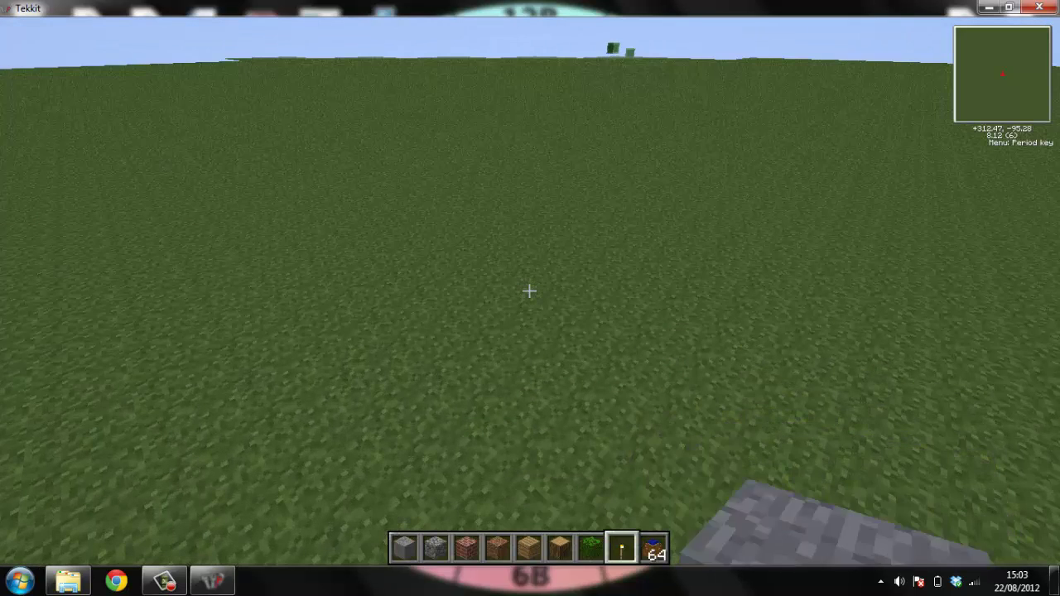
Equip the Peat-fired Engine and place two of them on the grass a short distance apart.
{"action": "key", "text": "8"}
{"action": "key", "text": "9"}
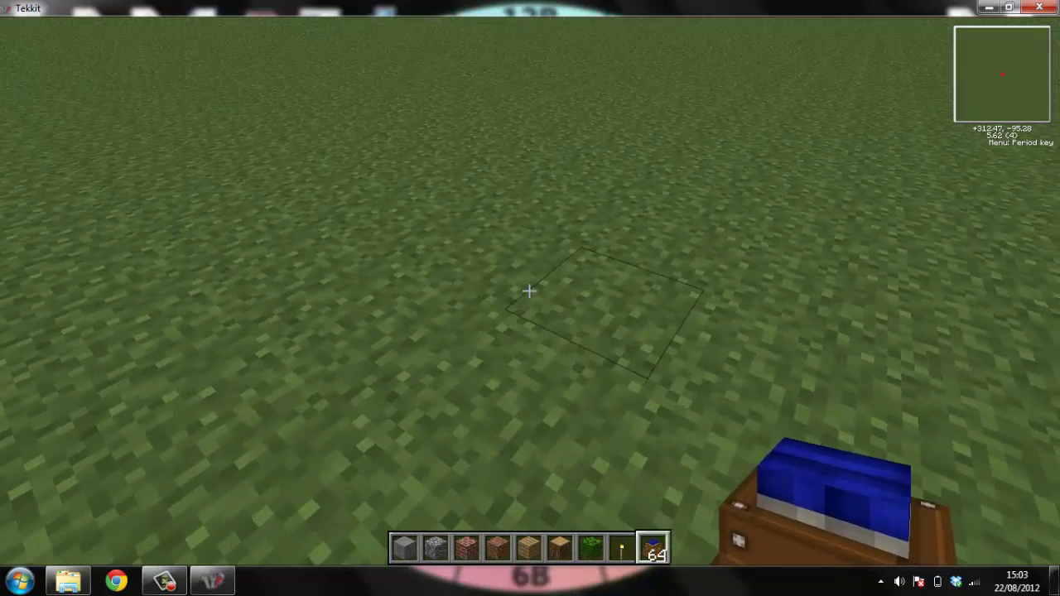
{"action": "right_click", "coordinate": [530, 290]}
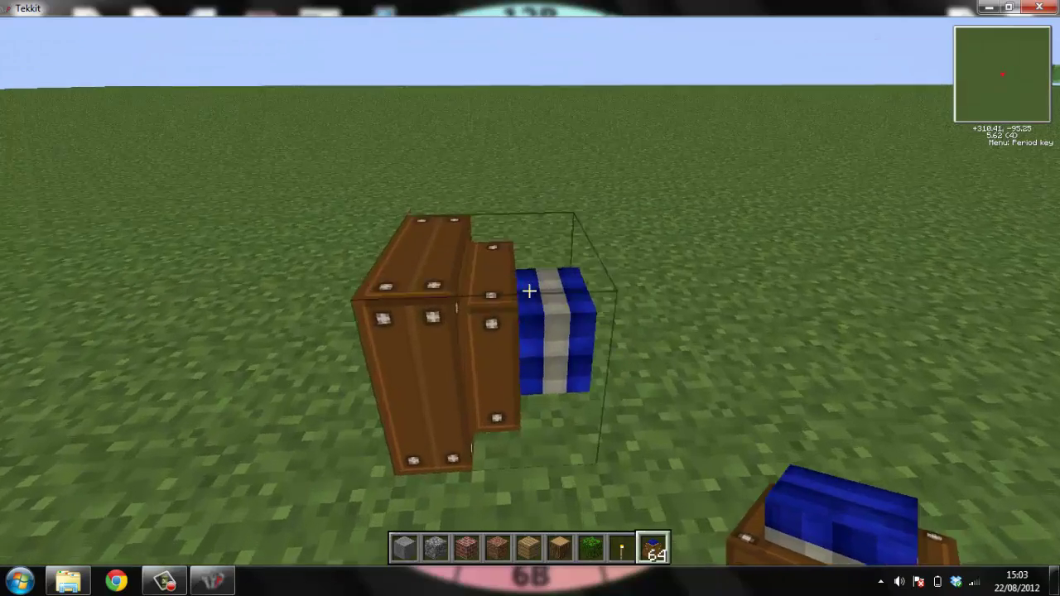
{"action": "key", "text": "w"}
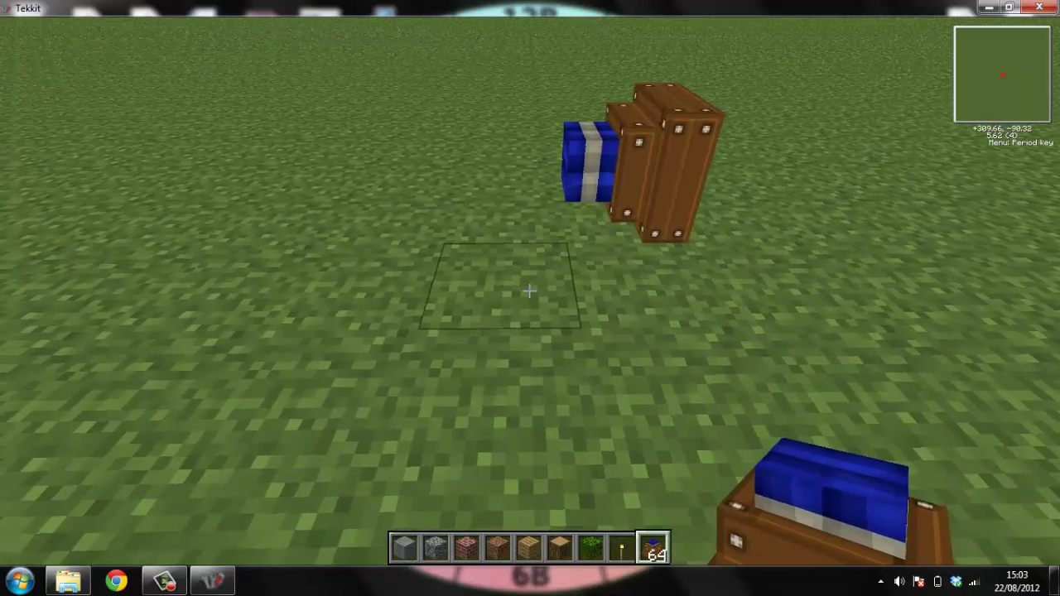
{"action": "right_click", "coordinate": [530, 291]}
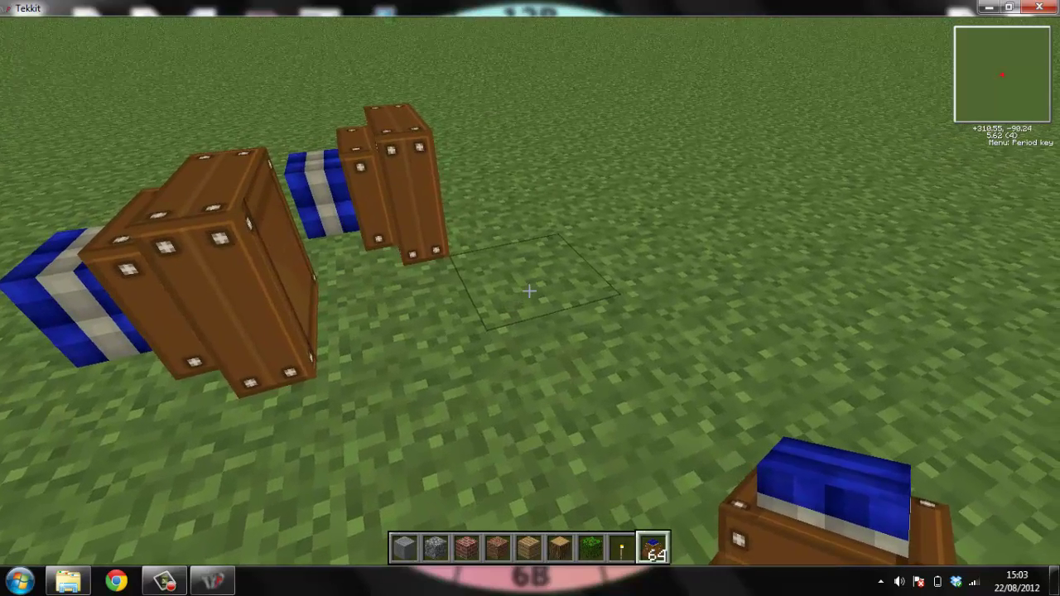
Save the test world, quit to the title and close the game window.
{"action": "key", "text": "Escape"}
{"action": "left_click", "coordinate": [528, 325]}
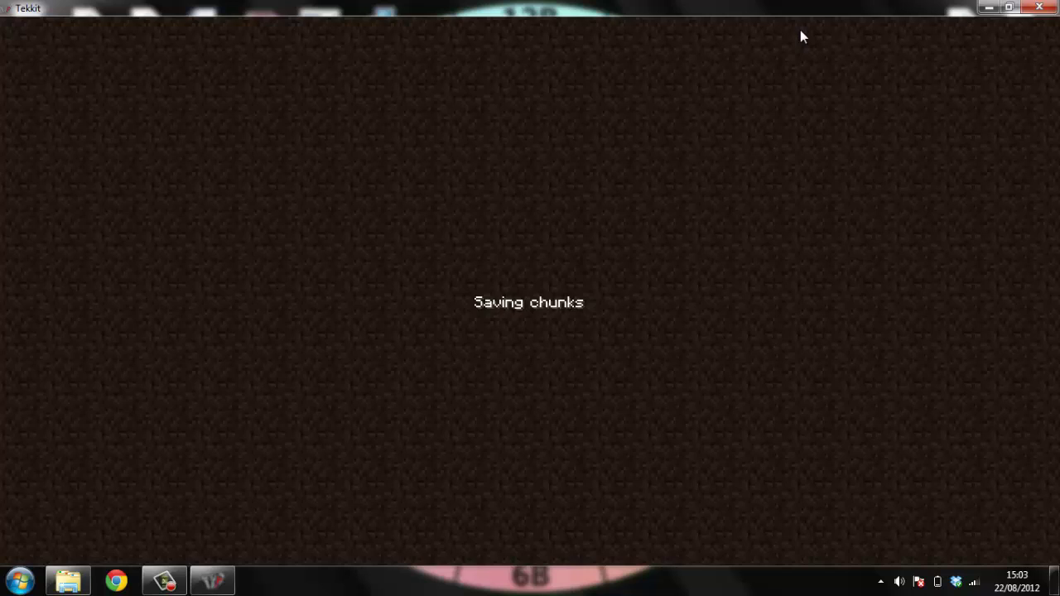
{"action": "left_click", "coordinate": [1040, 8]}
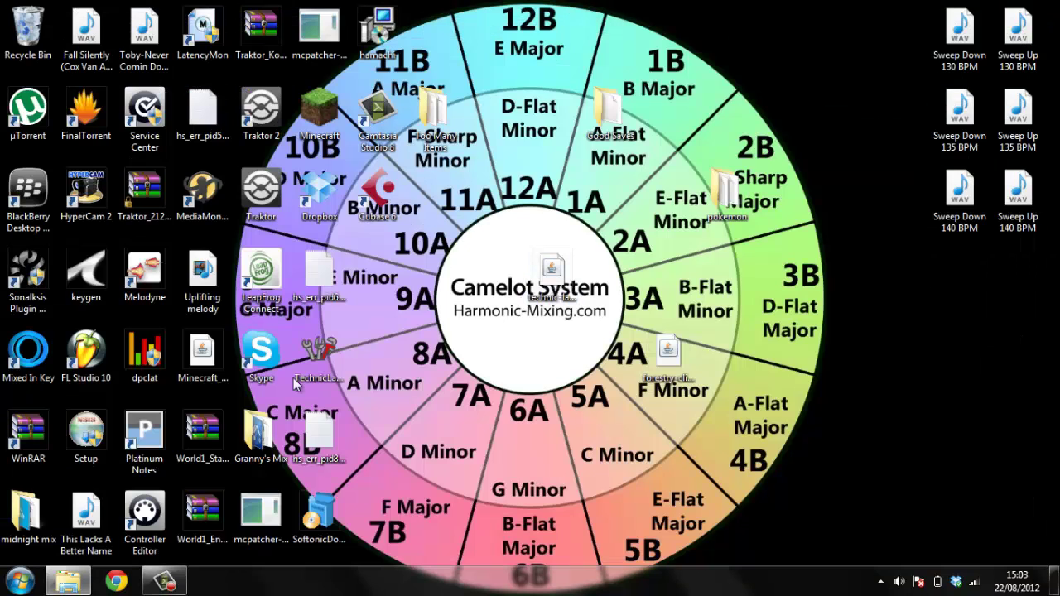
{"action": "mouse_move", "coordinate": [69, 581]}
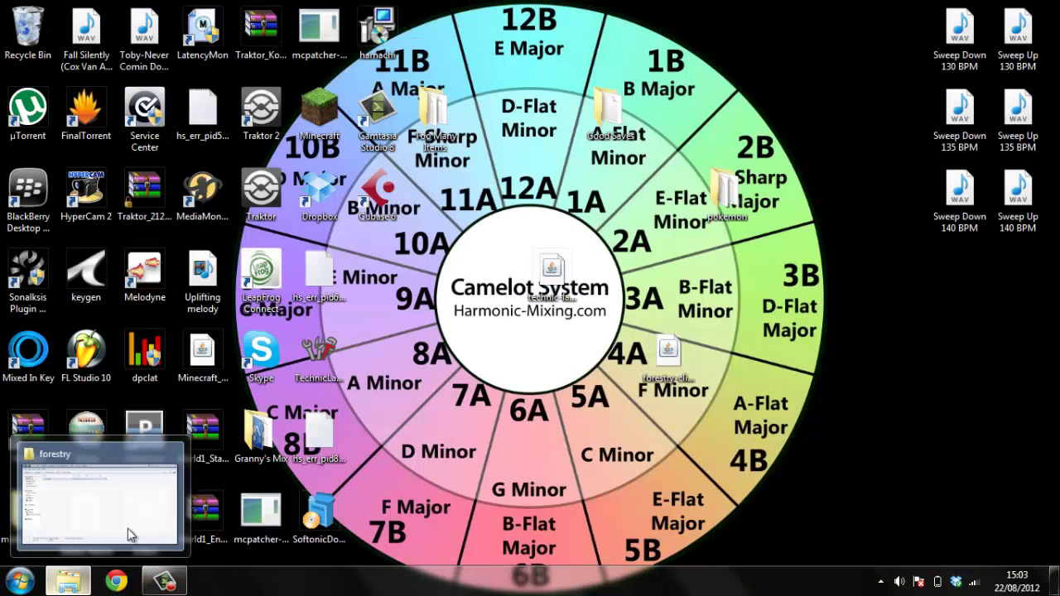
{"action": "mouse_move", "coordinate": [166, 582]}
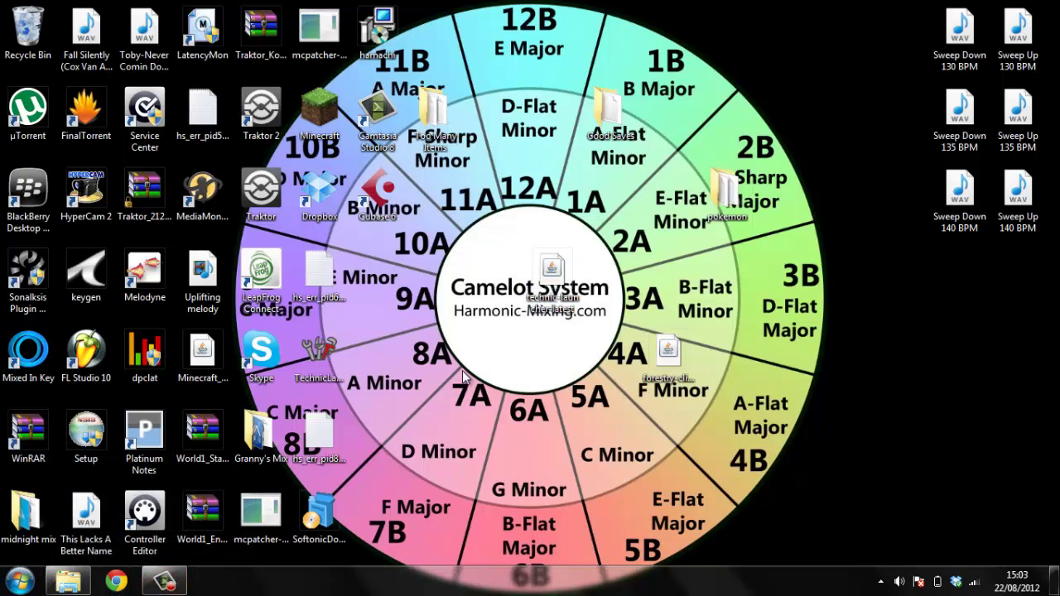
{"action": "left_click", "coordinate": [164, 581]}
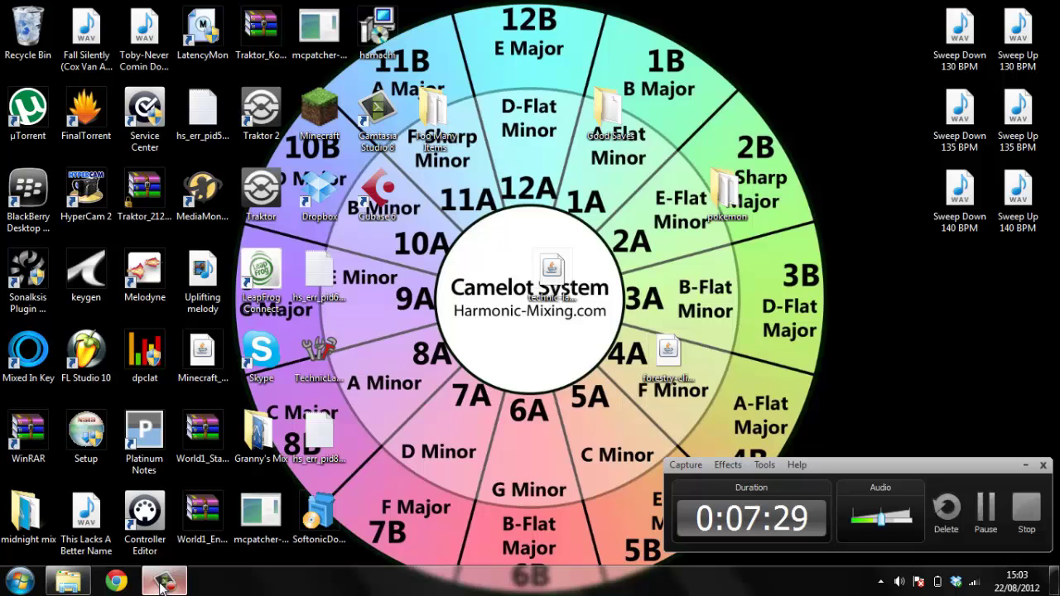